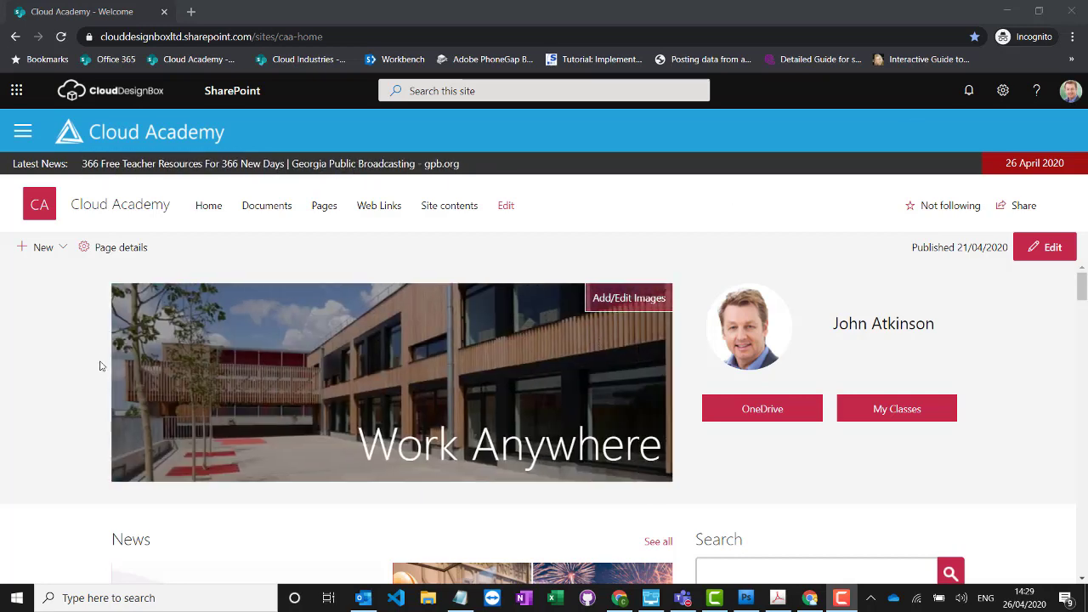
Scroll the home page, then show the Cloud Academy mega menu and highlight its Communications links
scroll(99, 367, down, 3)
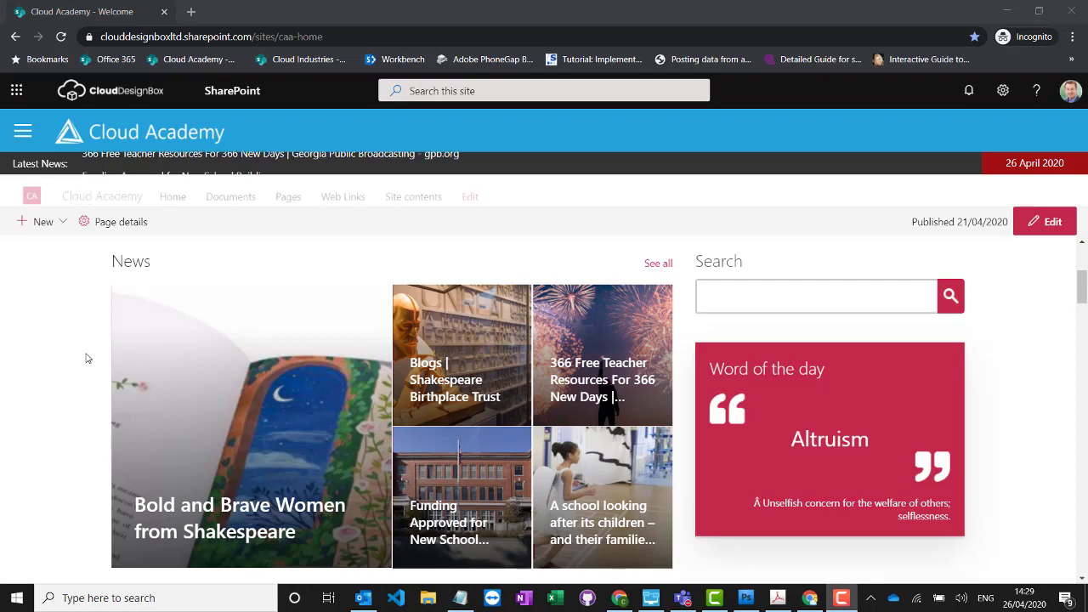
scroll(83, 353, down, 4)
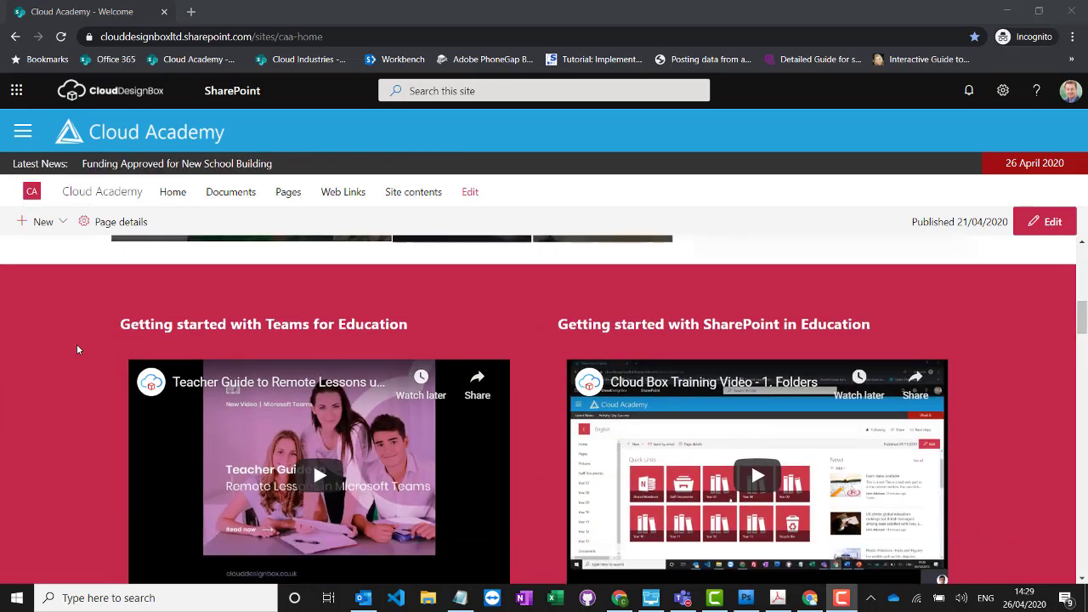
scroll(77, 345, down, 1)
scroll(71, 347, down, 1)
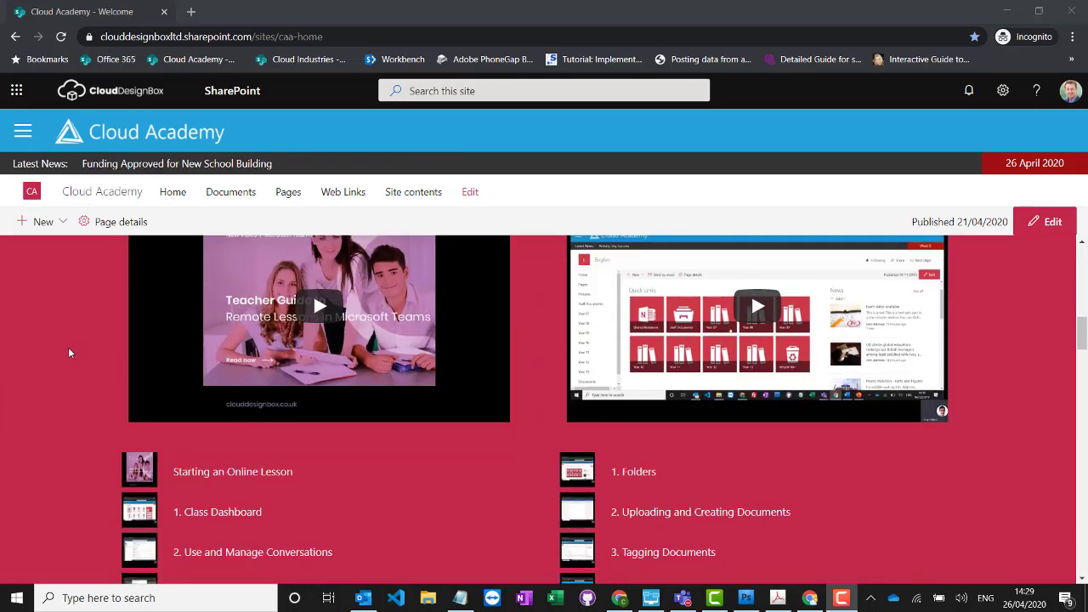
scroll(68, 348, down, 2)
scroll(66, 350, down, 1)
scroll(67, 357, down, 11)
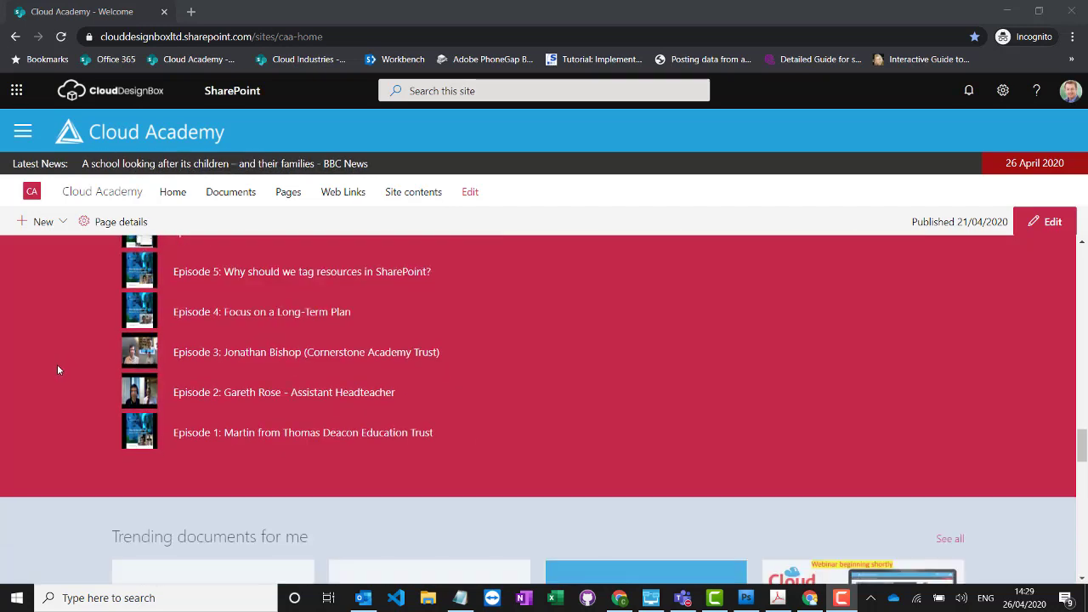
scroll(57, 370, down, 6)
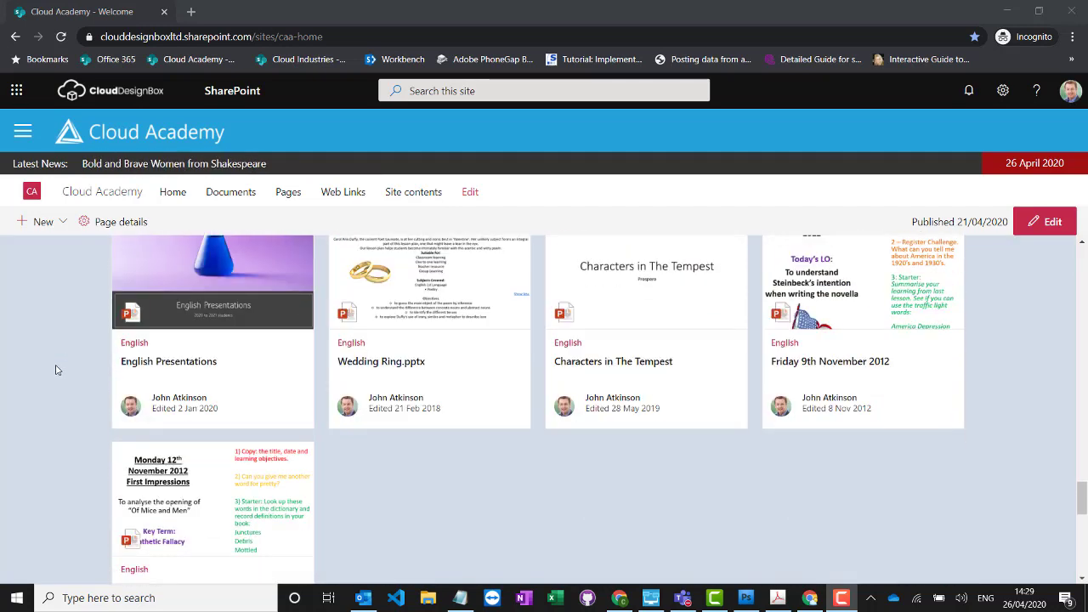
scroll(57, 370, down, 7)
scroll(64, 370, up, 11)
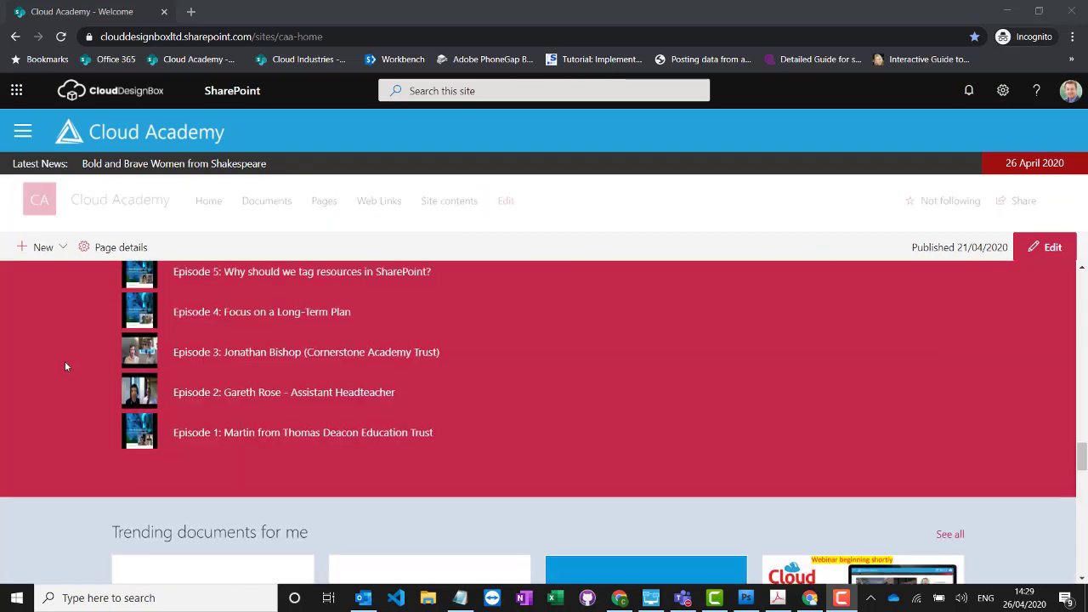
scroll(65, 365, up, 15)
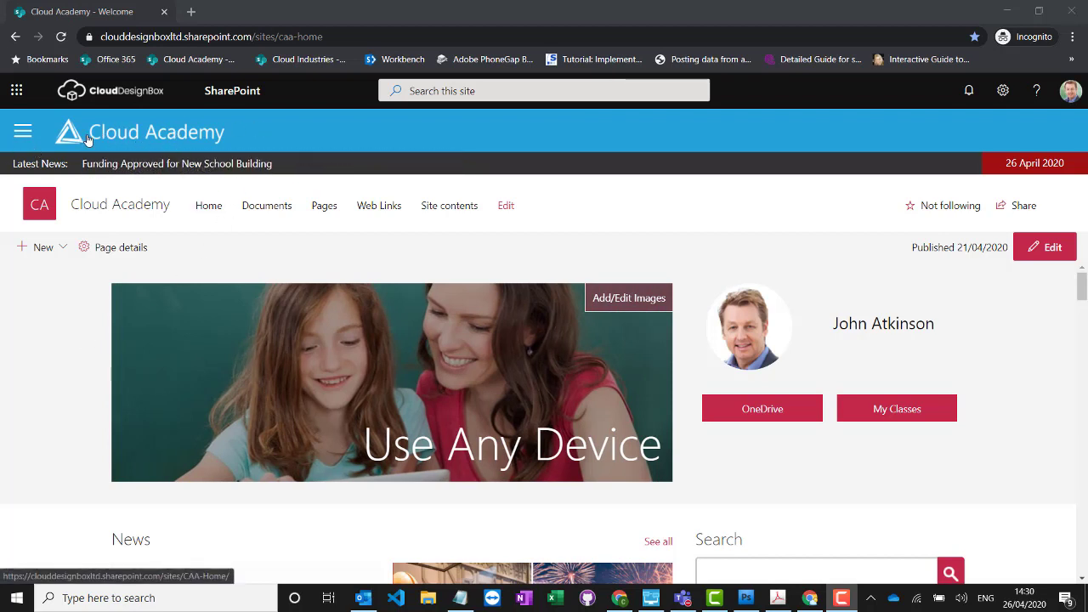
click(23, 133)
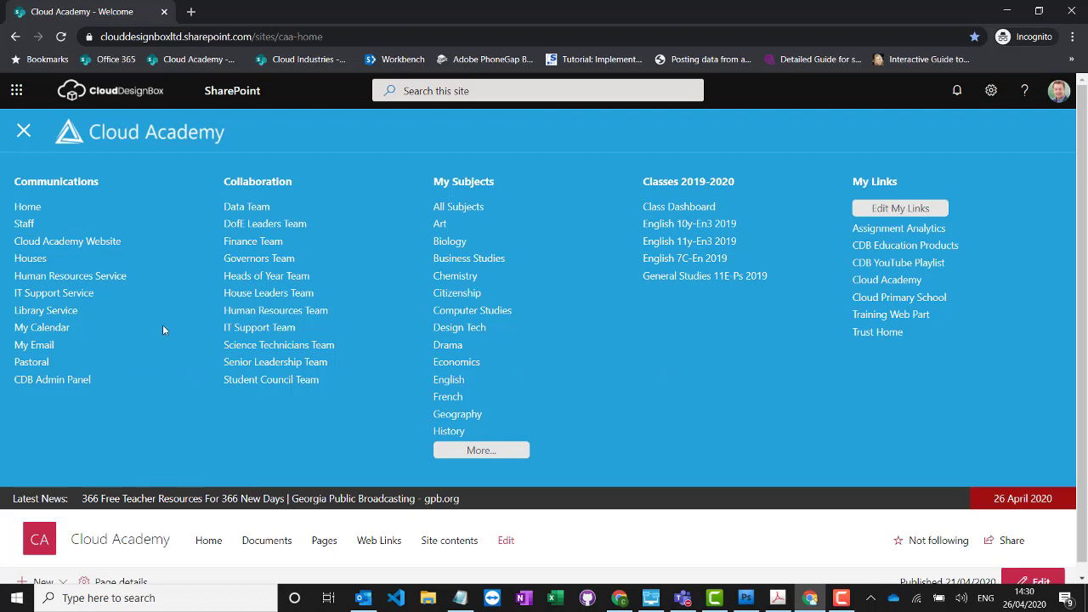
drag(15, 182, 117, 380)
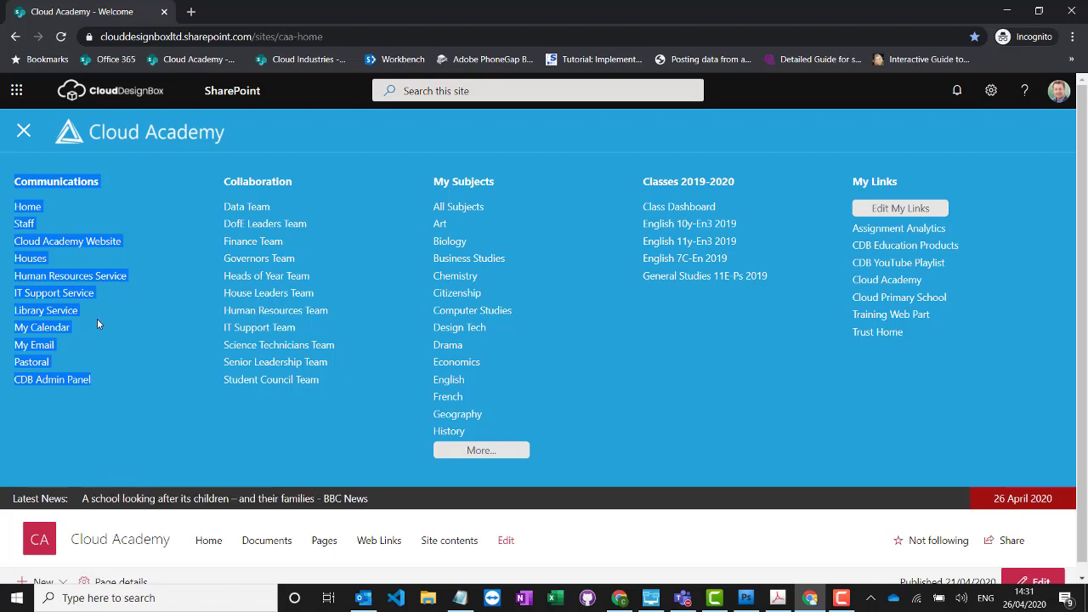
Go to the Staff site and review its Quick Links, Staff Briefing and Lunch Rota
click(23, 224)
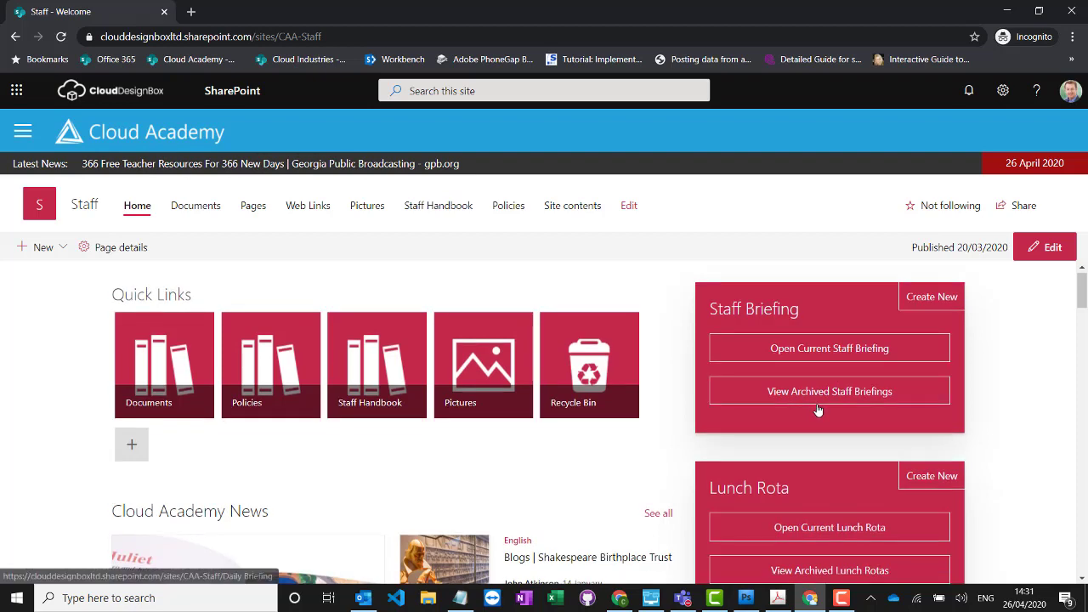
scroll(812, 417, down, 2)
scroll(783, 396, down, 1)
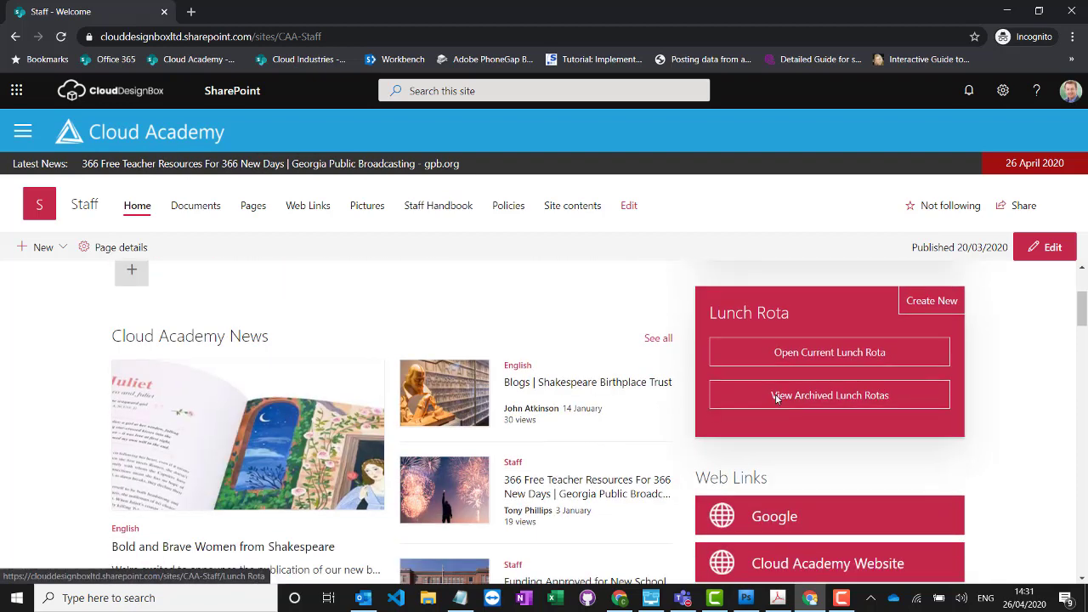
scroll(551, 445, up, 3)
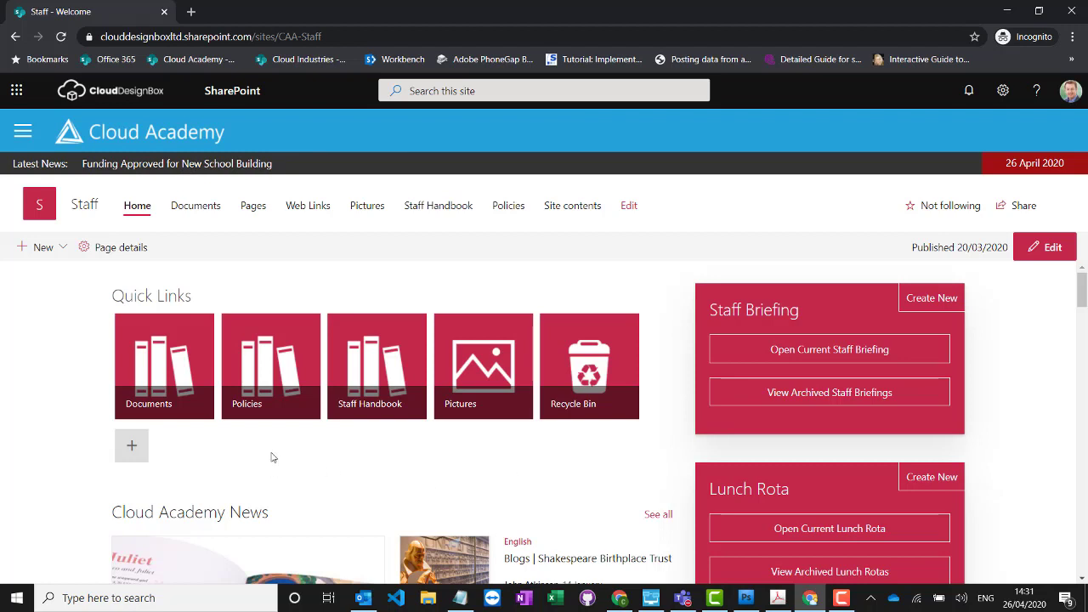
Open the Policies library and show the Automate reminder option for Expiry Date
click(263, 367)
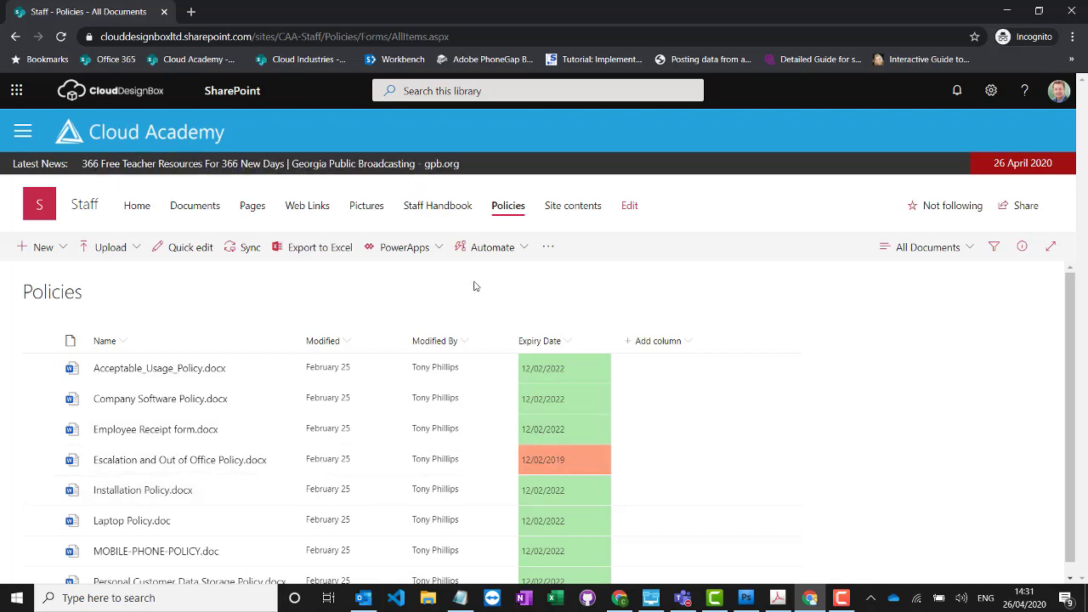
click(494, 248)
mouse_move(520, 277)
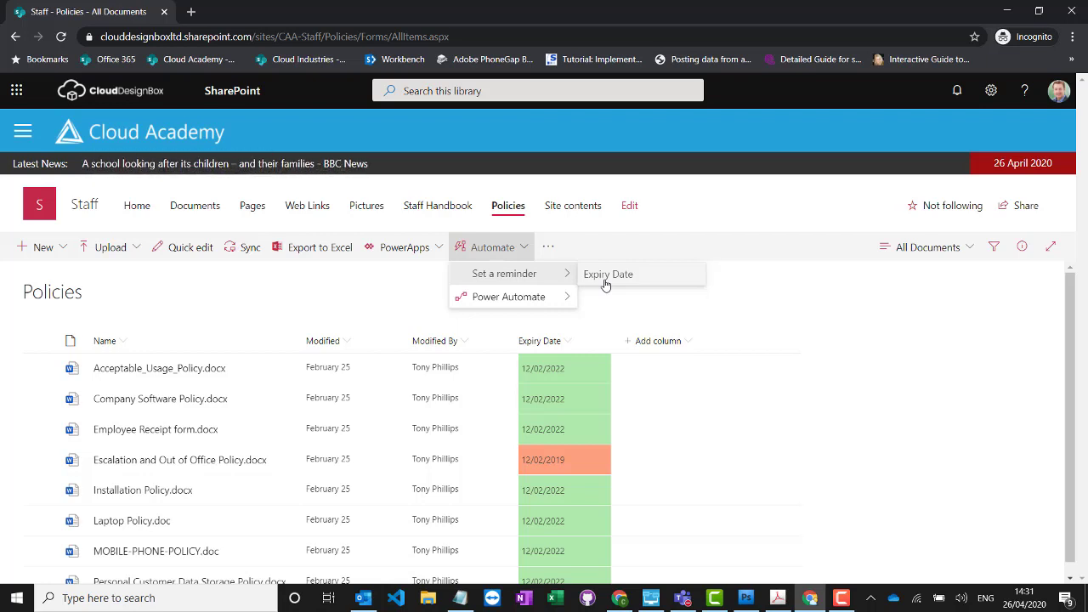
Show the Cloud Academy site navigation again over the Policies library
click(24, 132)
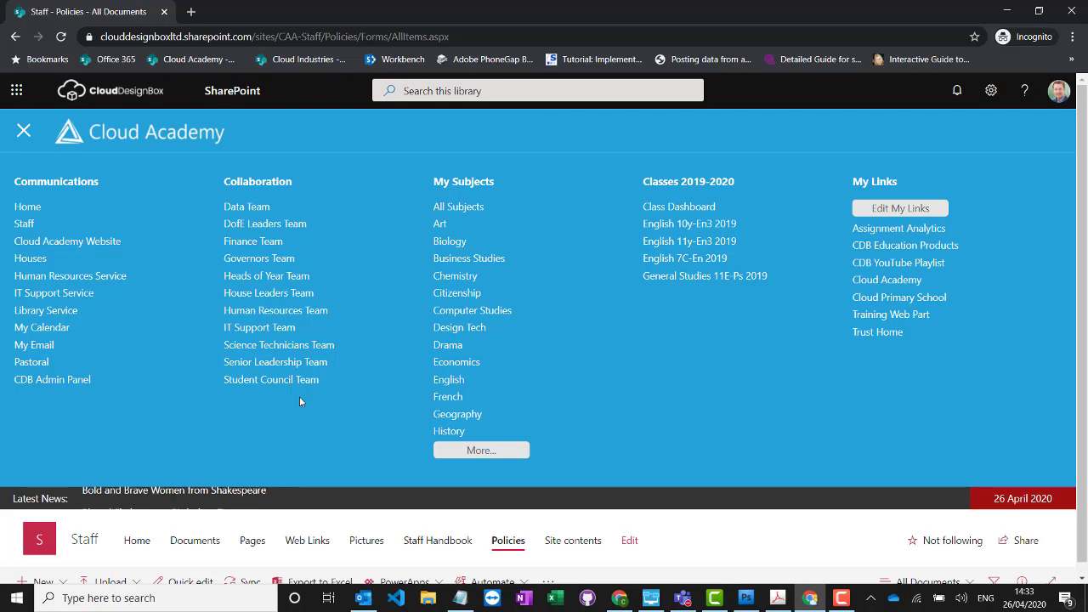
Go to the Data Team site under Collaboration and open its Exams Analysis folder
click(246, 207)
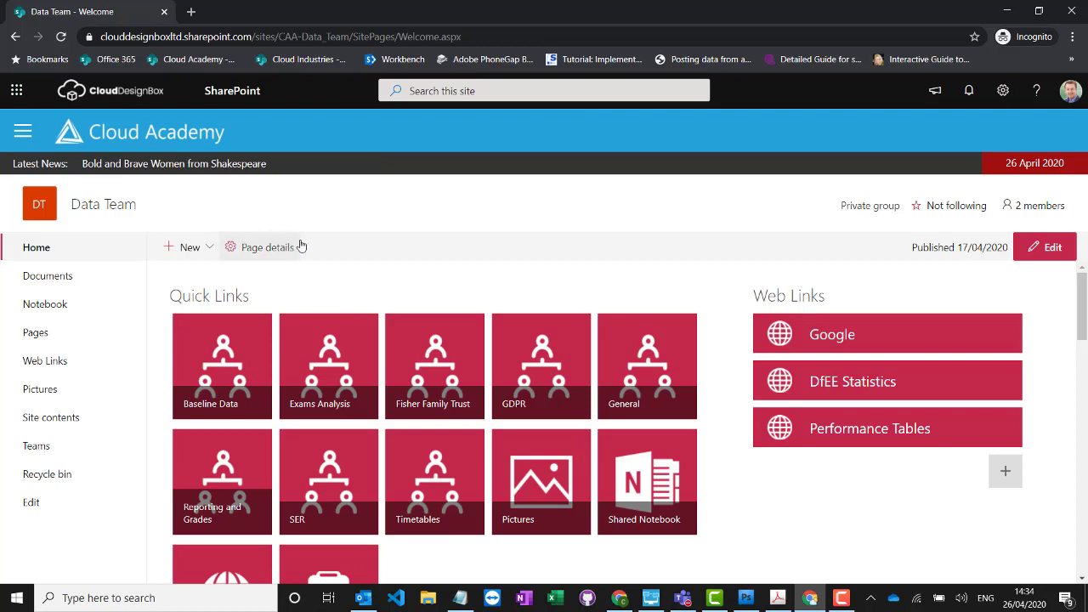
click(323, 366)
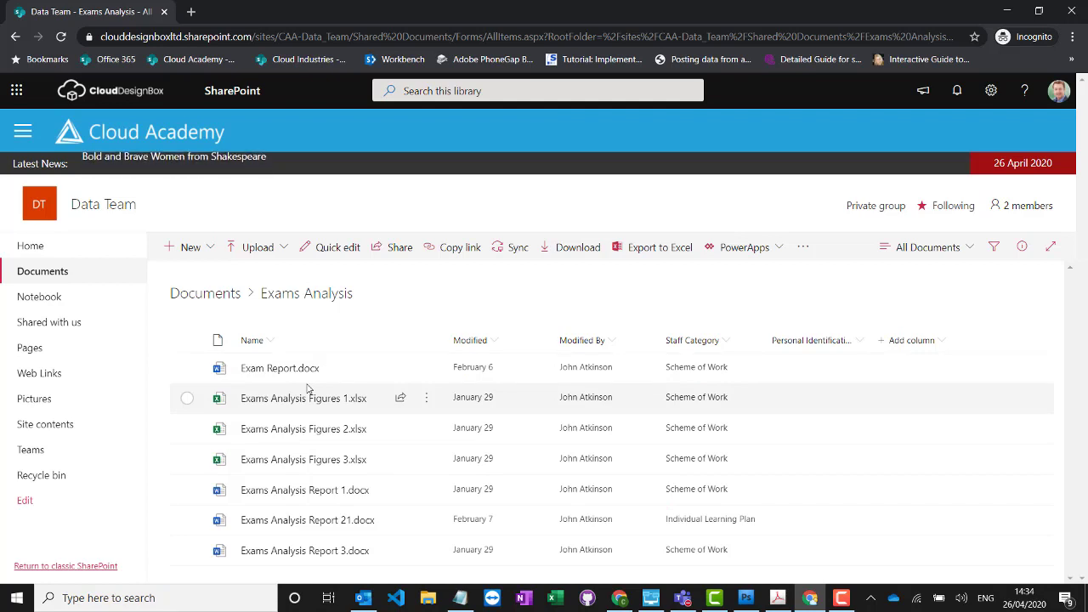
Use the mega menu to go to the English site under My Subjects
click(23, 135)
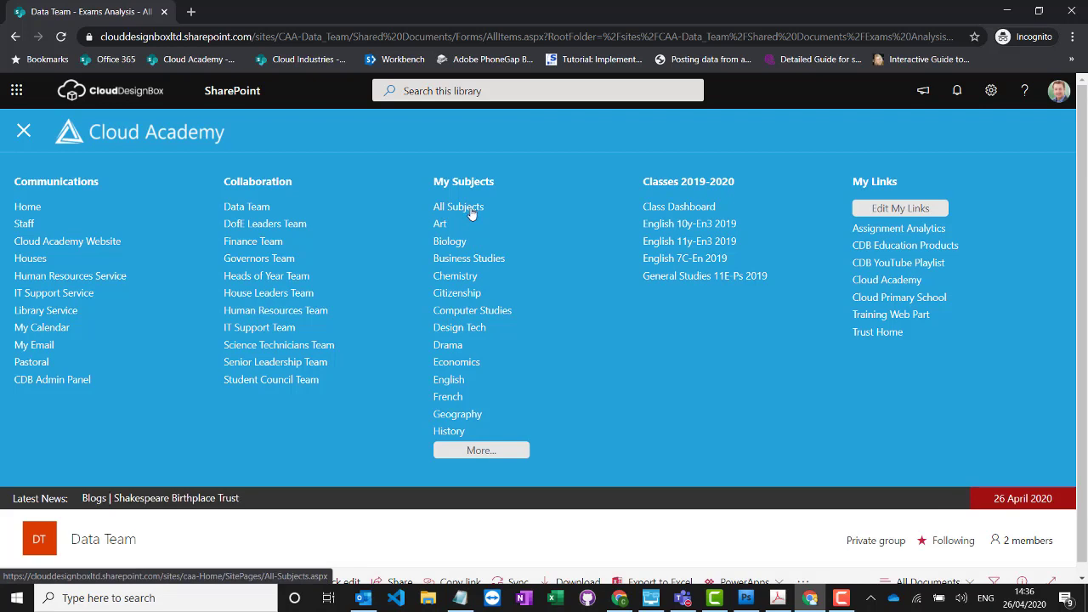
click(448, 387)
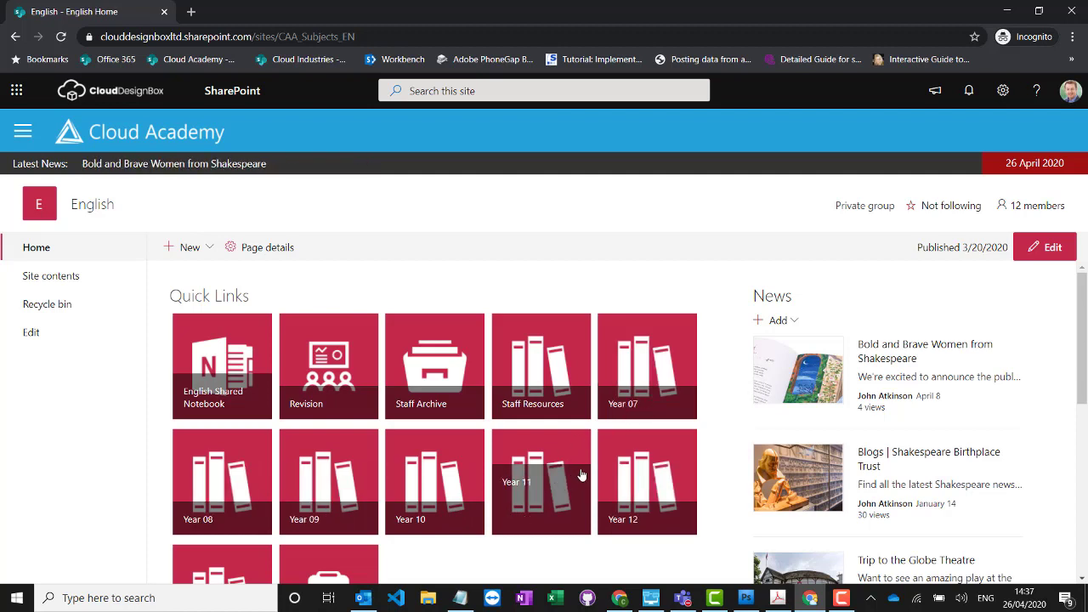
Scroll the English Quick Links and go to the Year 11 library
scroll(582, 478, down, 1)
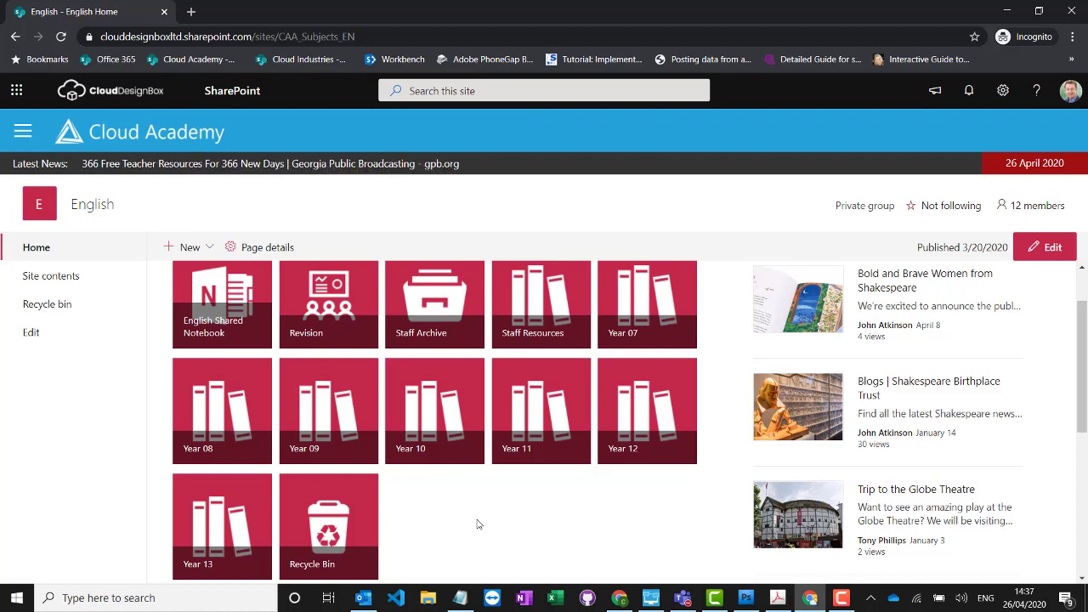
click(534, 421)
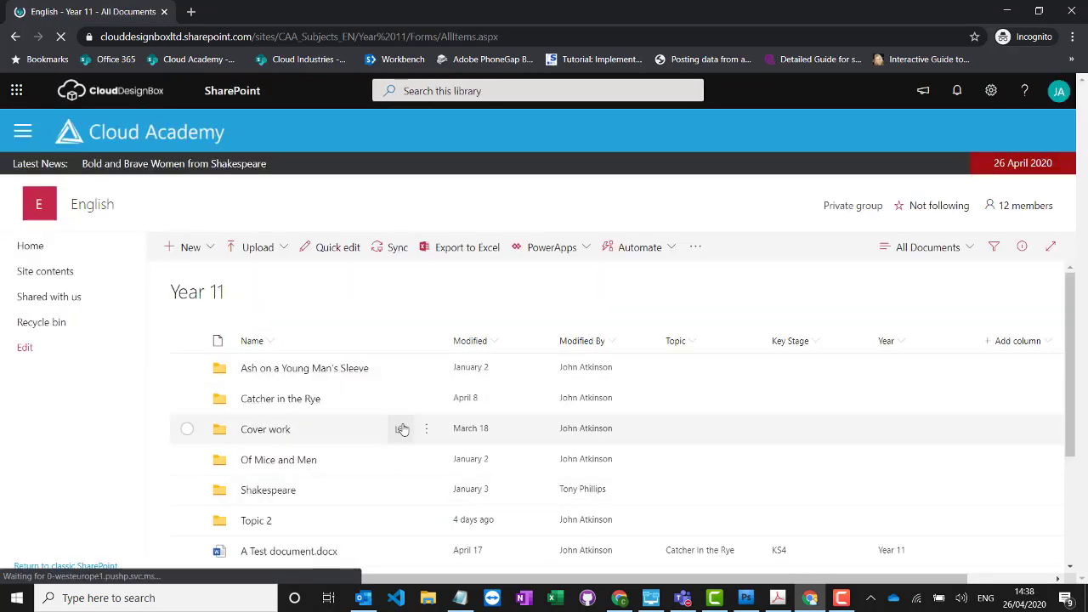
Create a new Word document in the Year 11 library via the New menu
scroll(404, 430, down, 2)
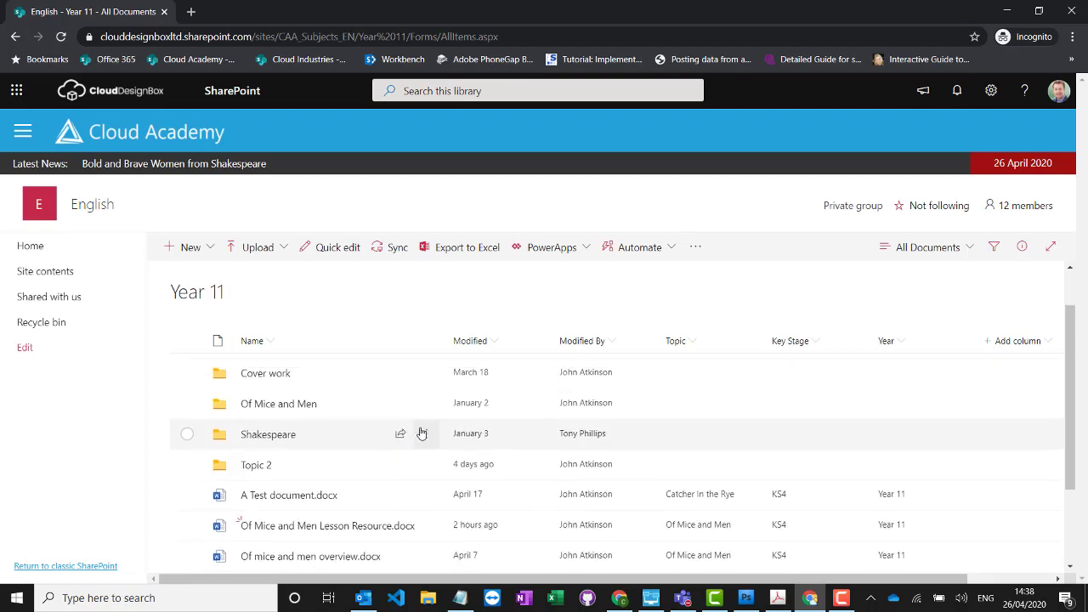
scroll(422, 433, up, 2)
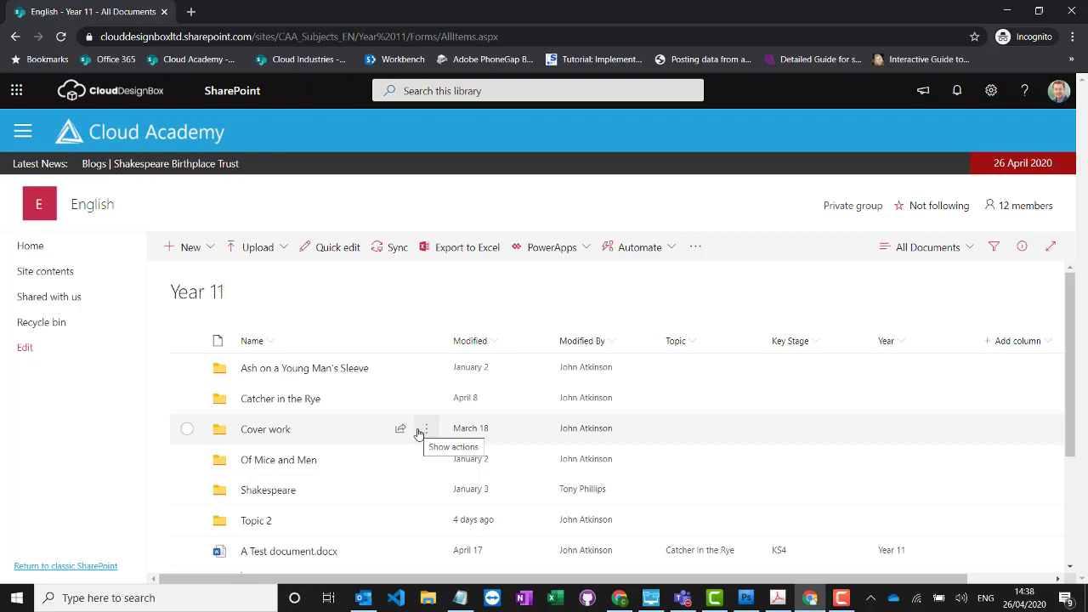
click(201, 251)
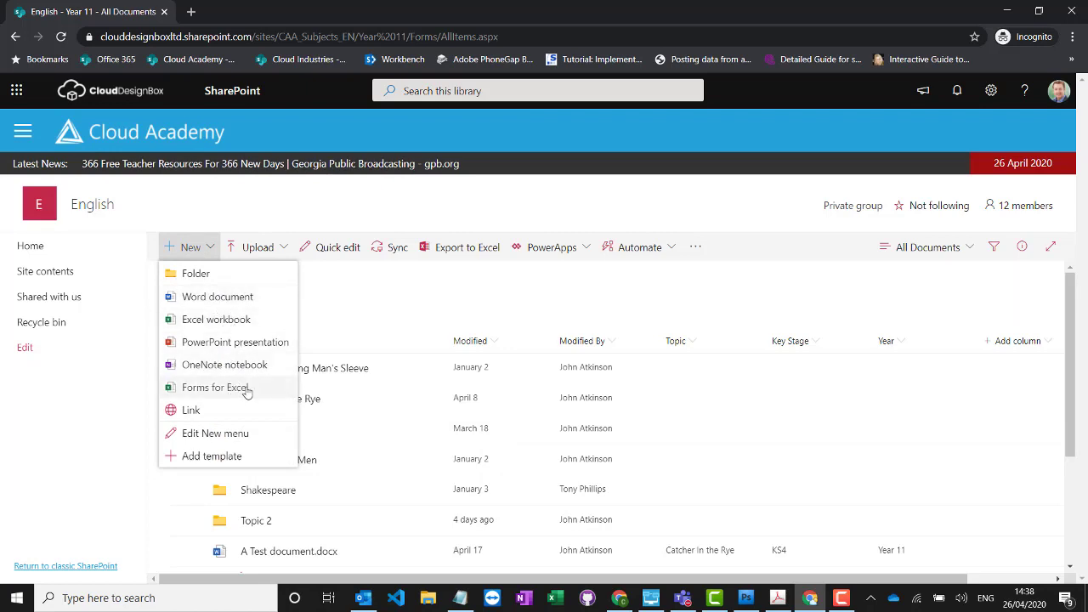
click(205, 303)
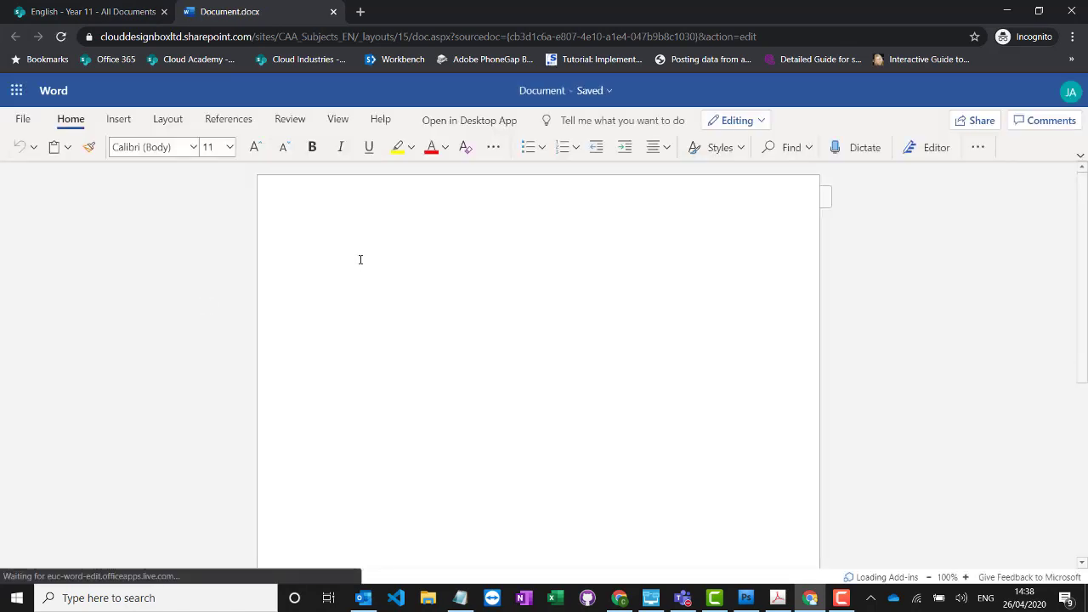
Rename the document to 'Catcher in the Rye review' and check its file location
text(I)
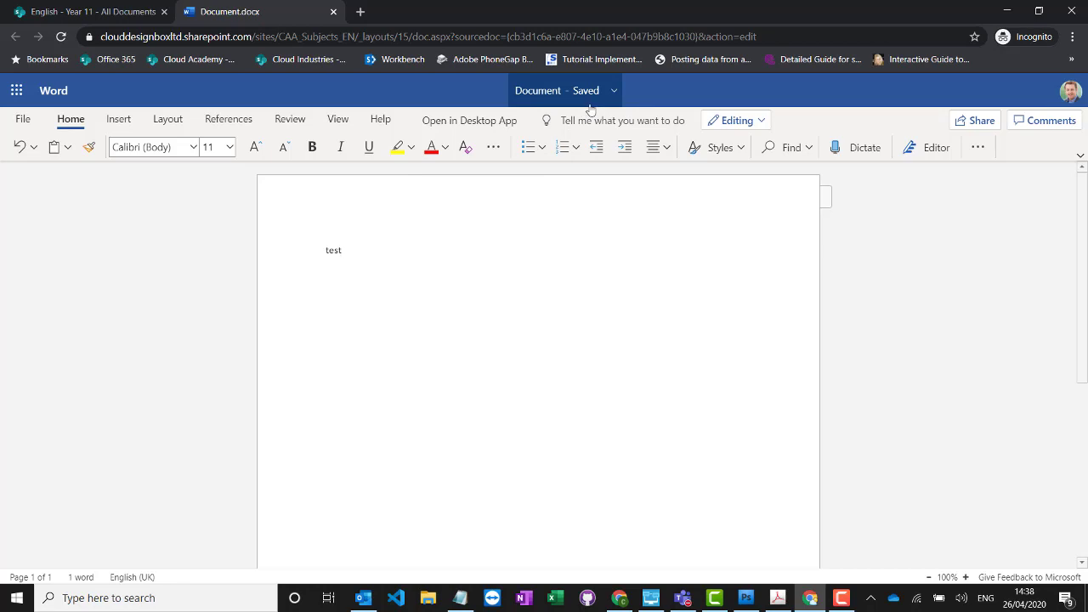
click(592, 92)
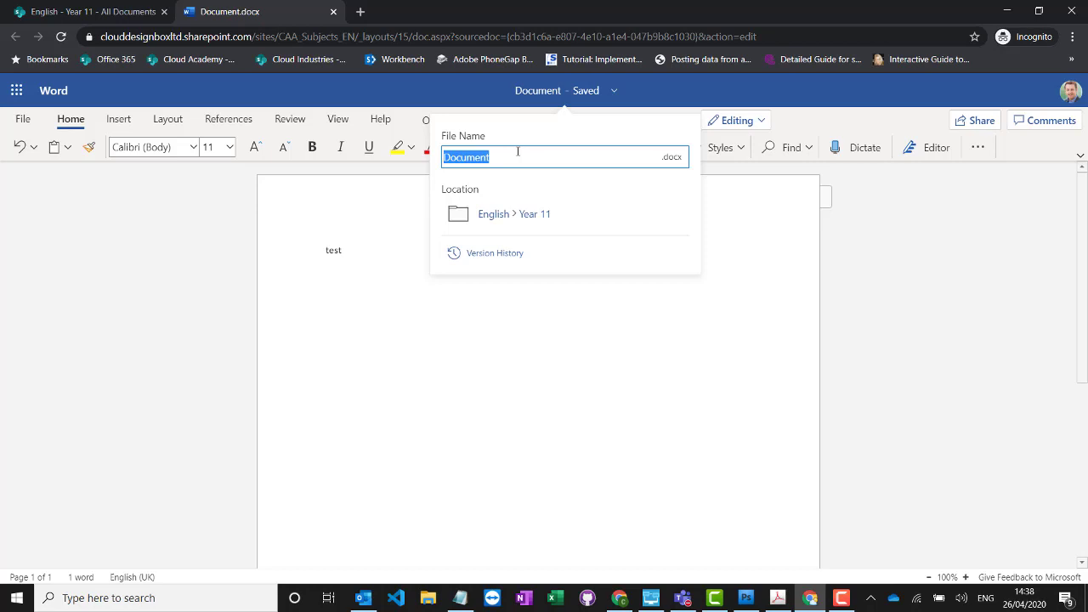
text(Catcher in the Rye review)
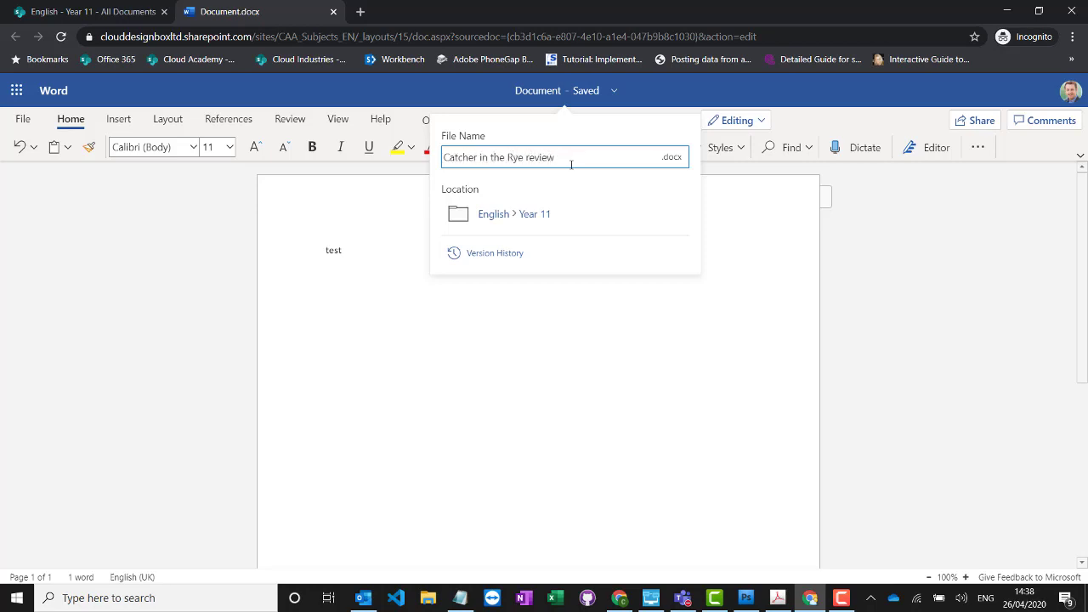
key(Return)
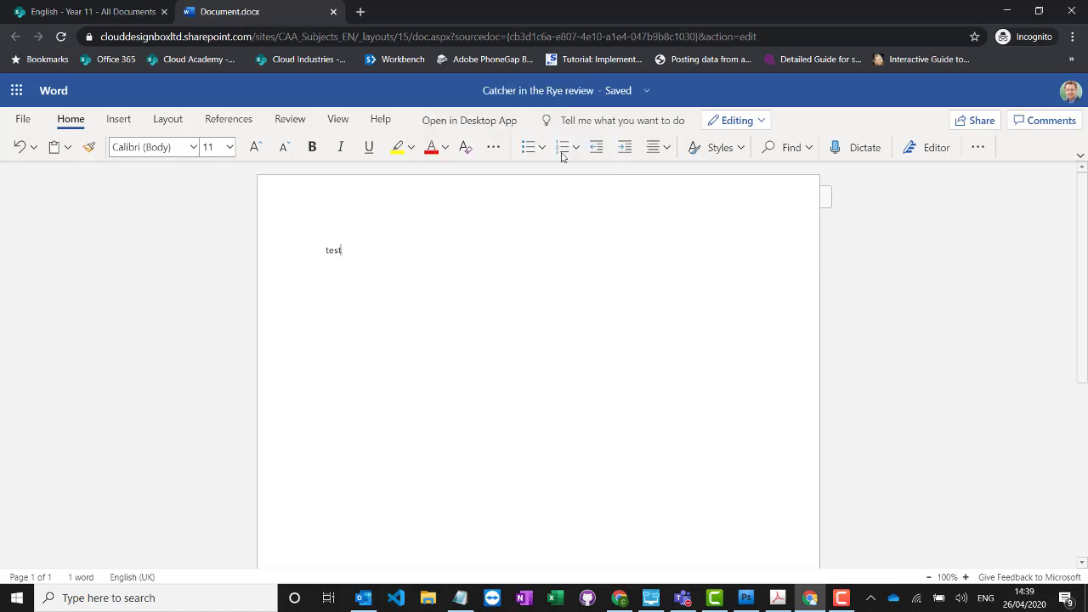
click(613, 91)
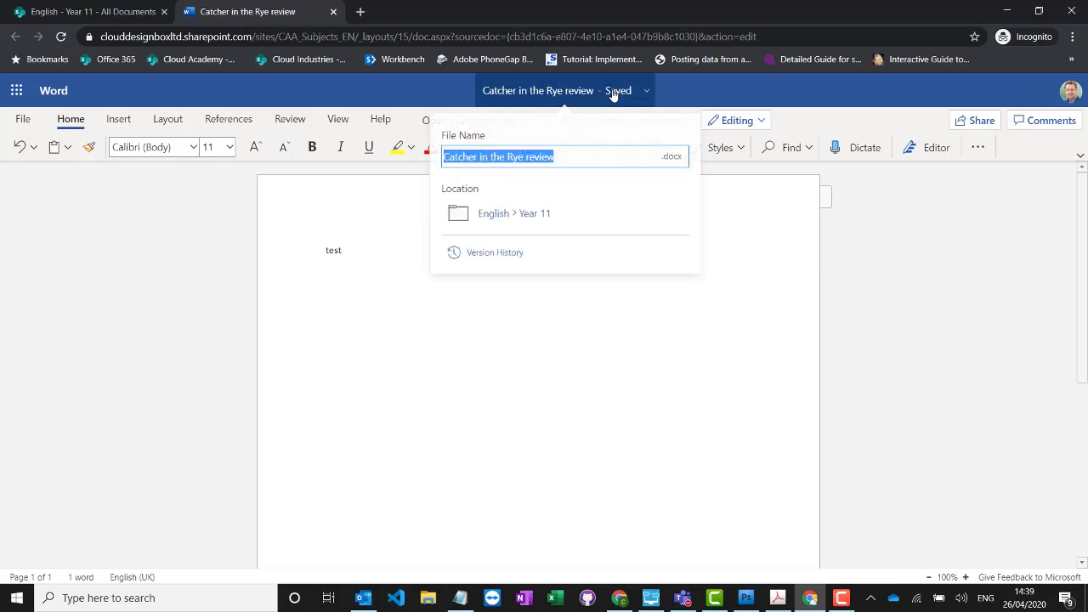
Return to the English Year 11 library and select Catcher in the Rye review.docx
click(537, 217)
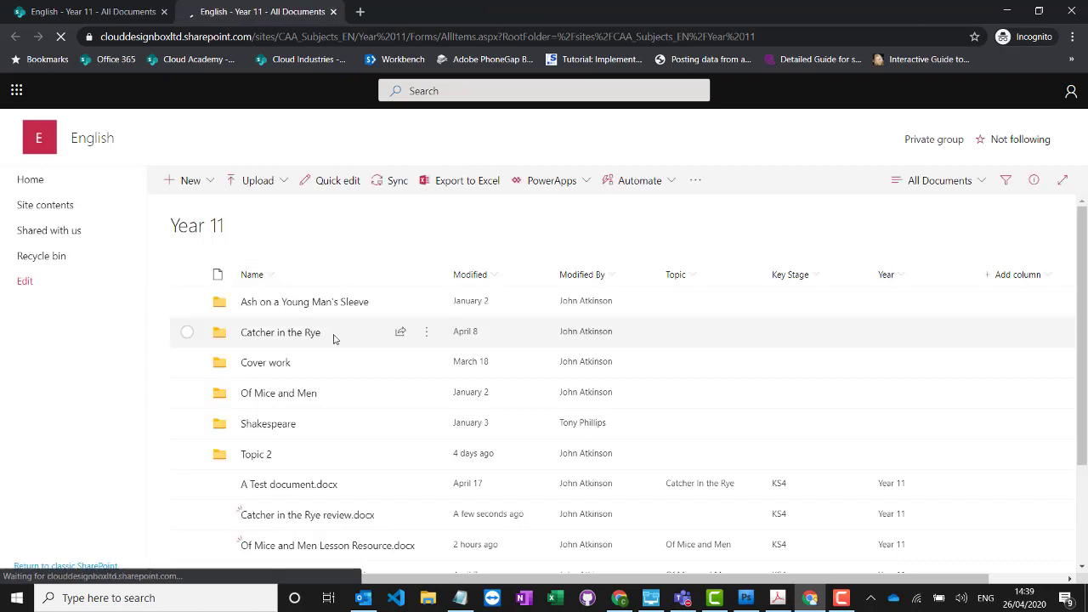
scroll(319, 493, down, 1)
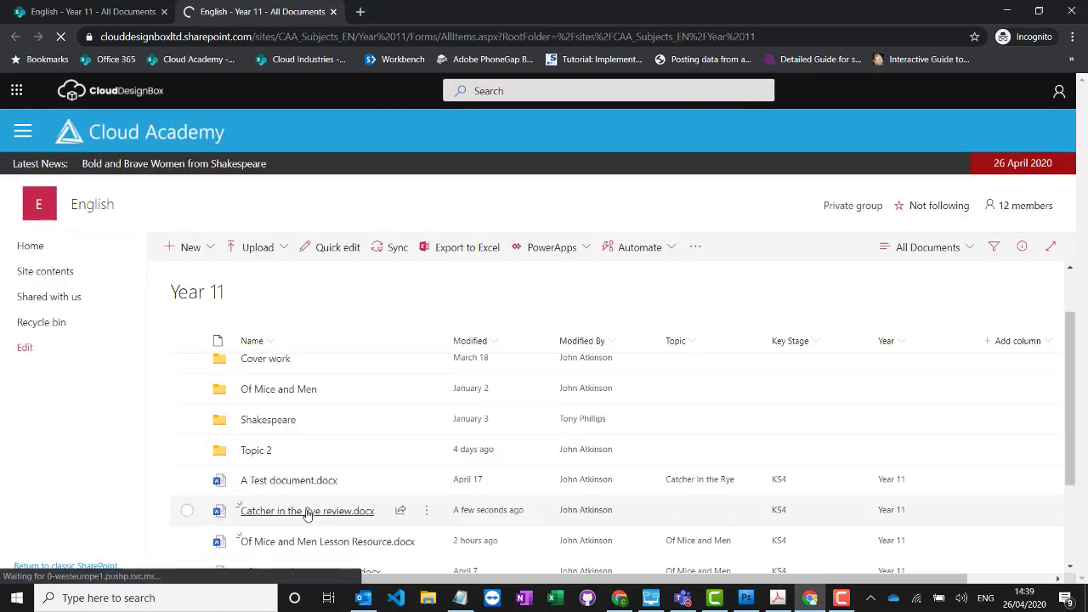
mouse_move(293, 512)
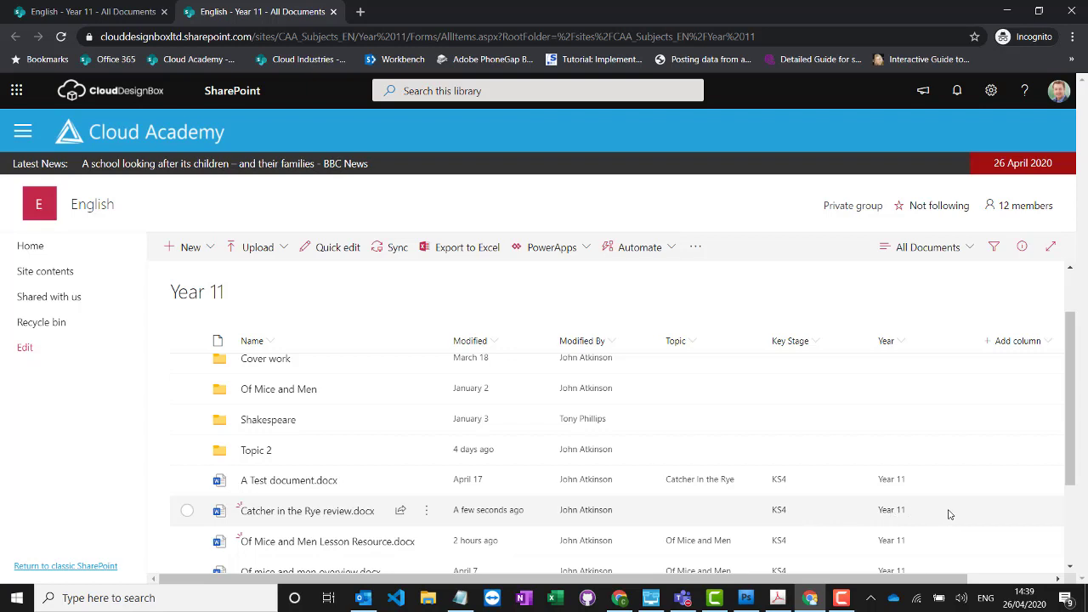
click(188, 511)
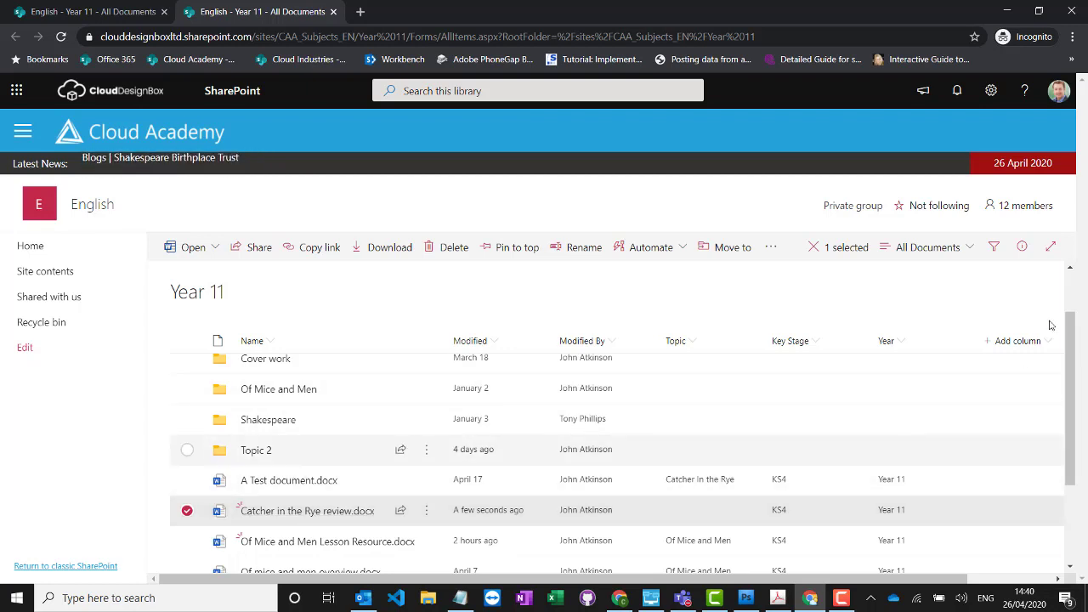
Set the Topic of Catcher in the Rye review.docx to Catcher In the Rye in the details pane
click(1021, 248)
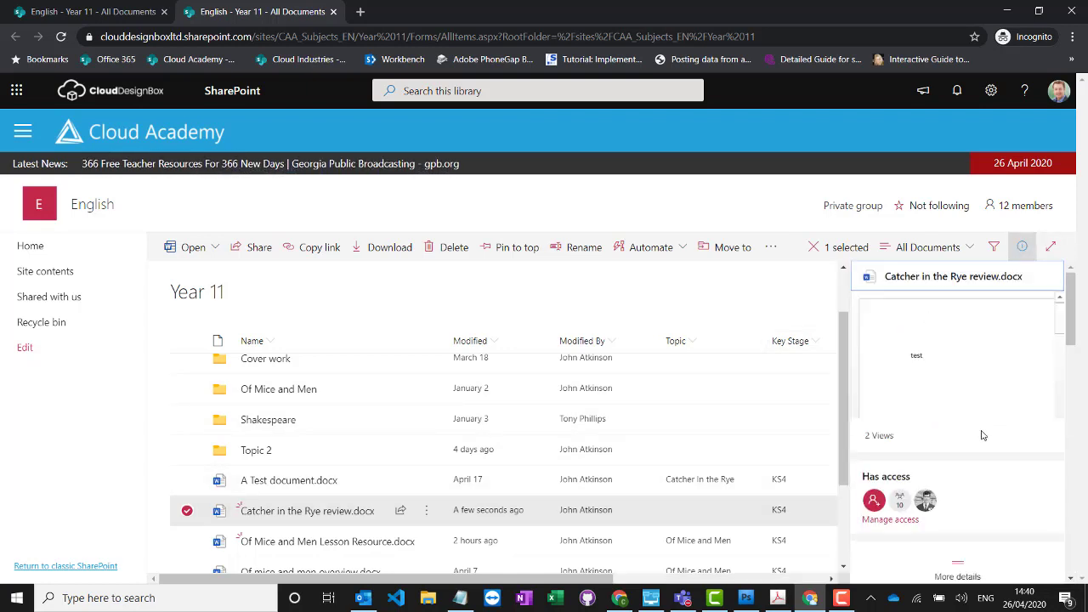
scroll(976, 435, down, 1)
scroll(976, 435, down, 2)
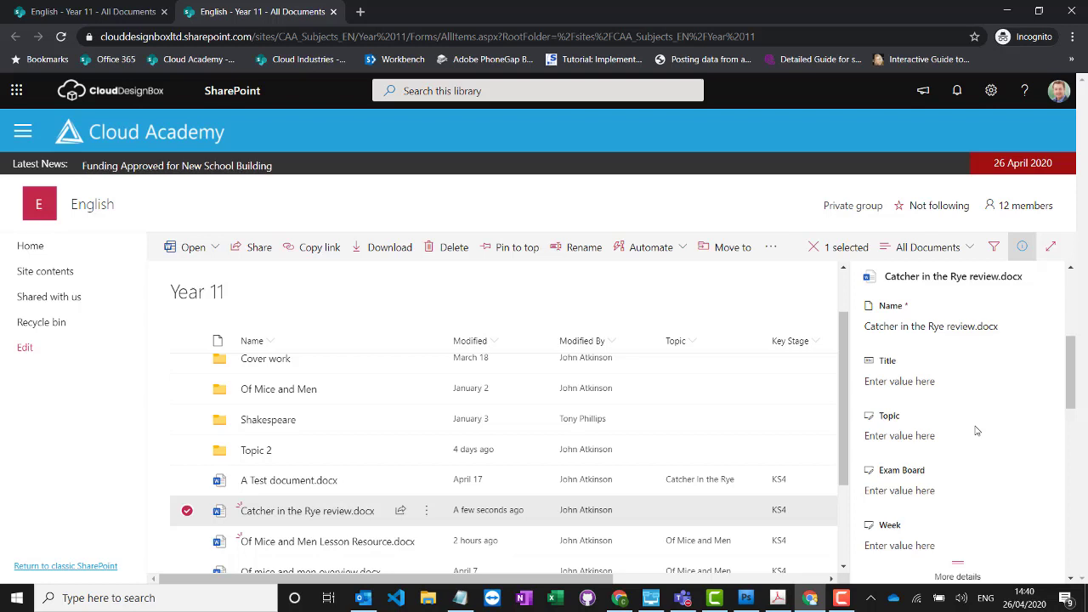
scroll(976, 432, down, 3)
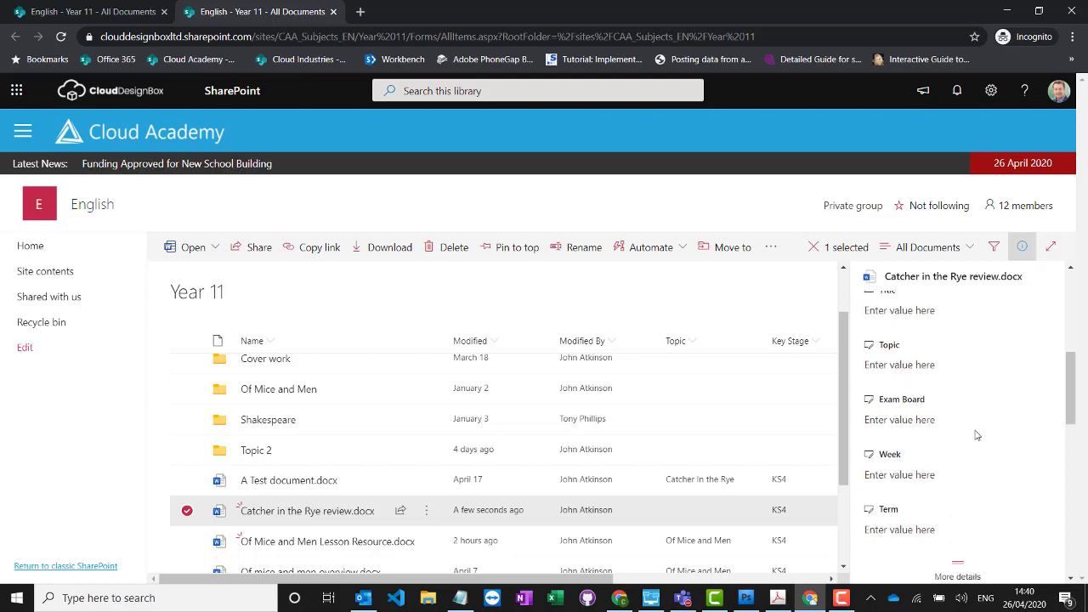
scroll(911, 433, up, 3)
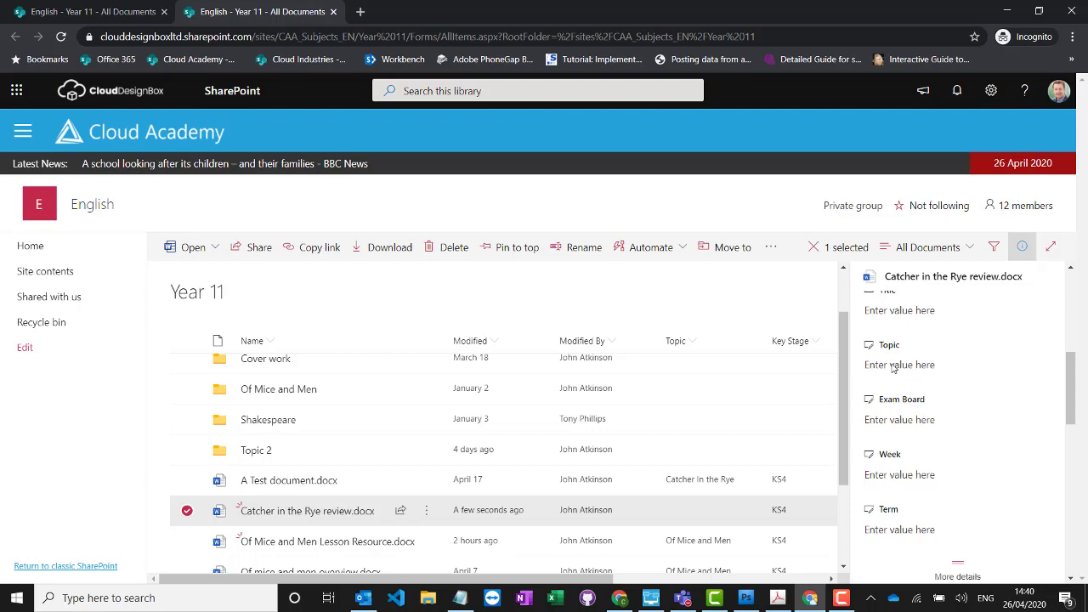
click(893, 366)
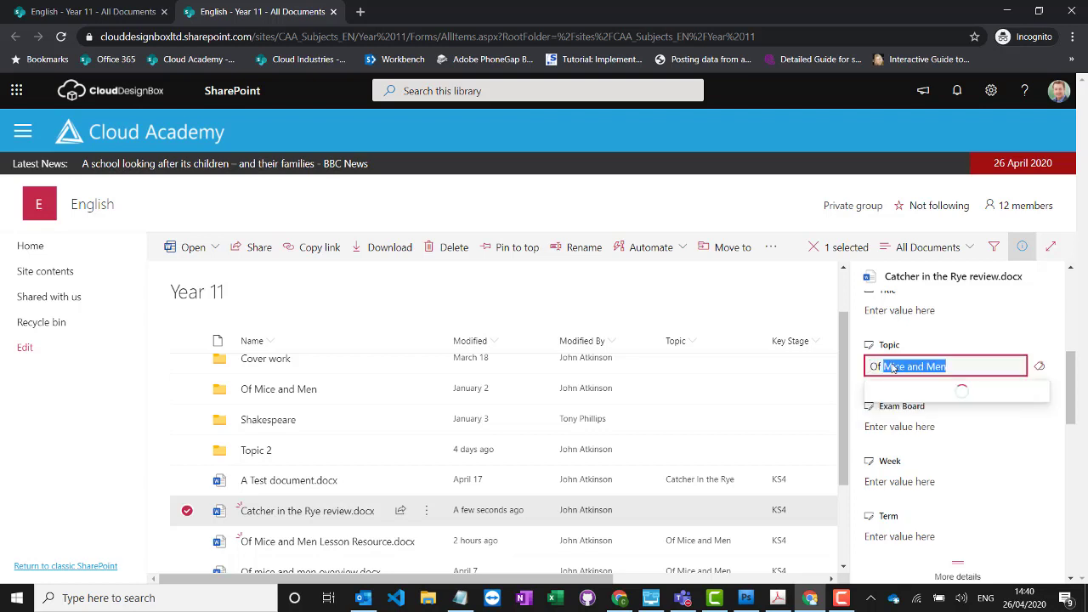
text(cat)
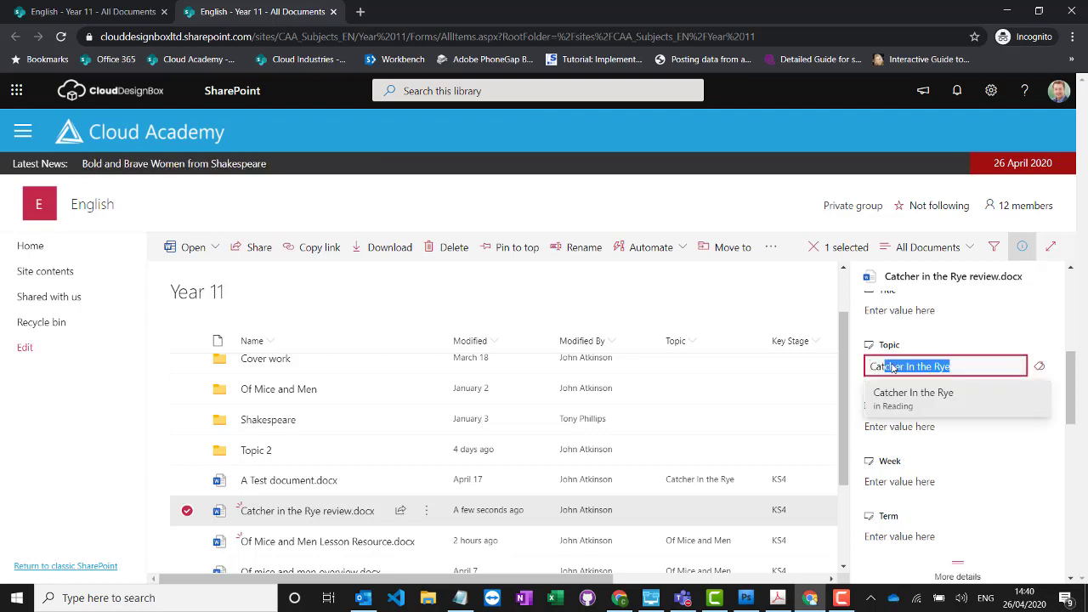
click(902, 400)
click(965, 406)
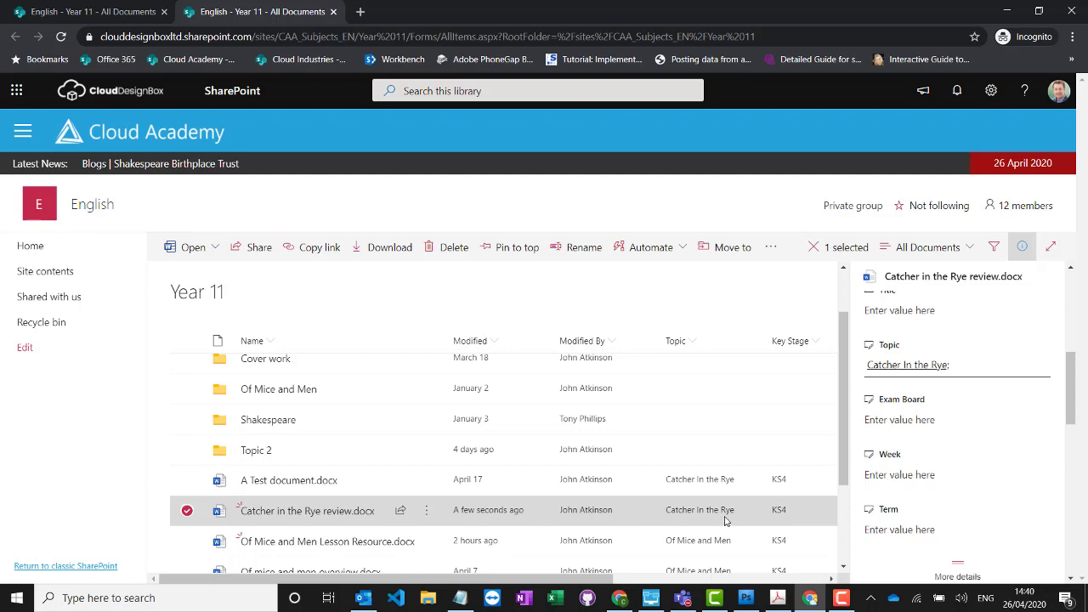
Tag the file with Exam Board AQA and close the details pane
click(893, 420)
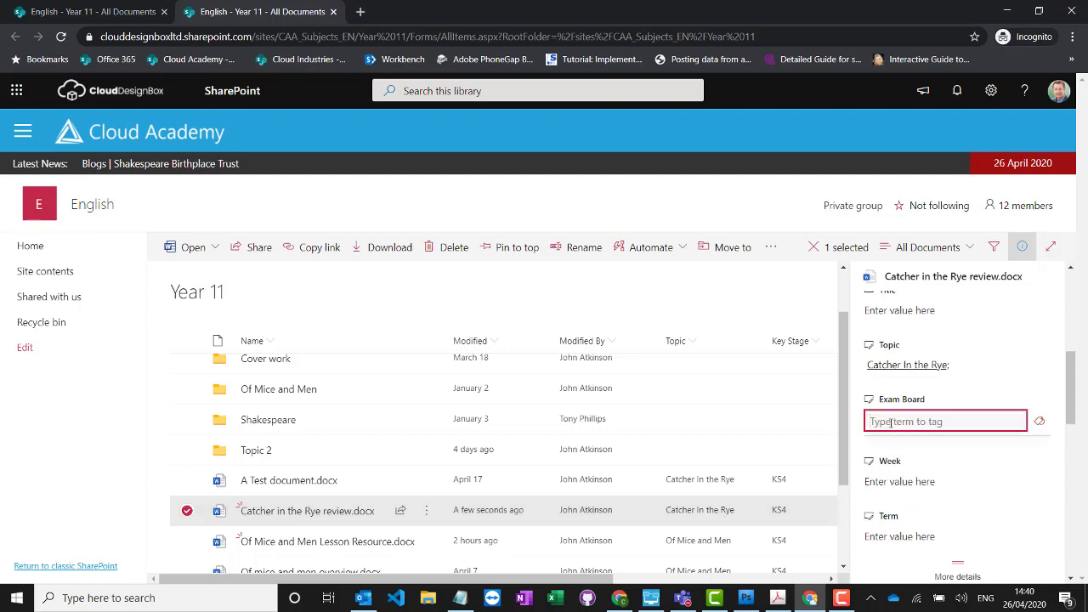
text(AQA)
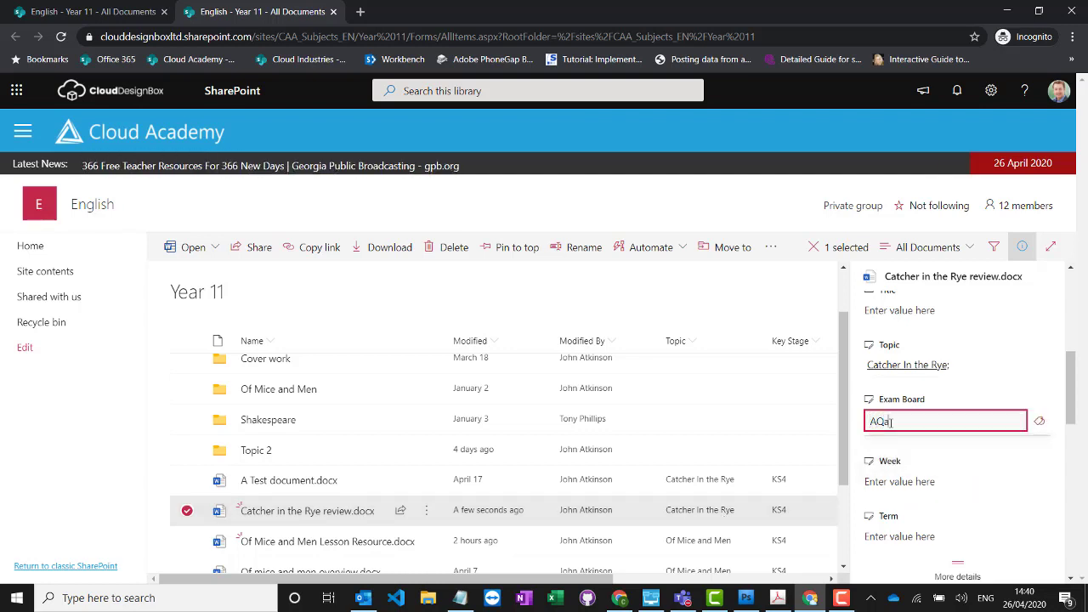
click(879, 451)
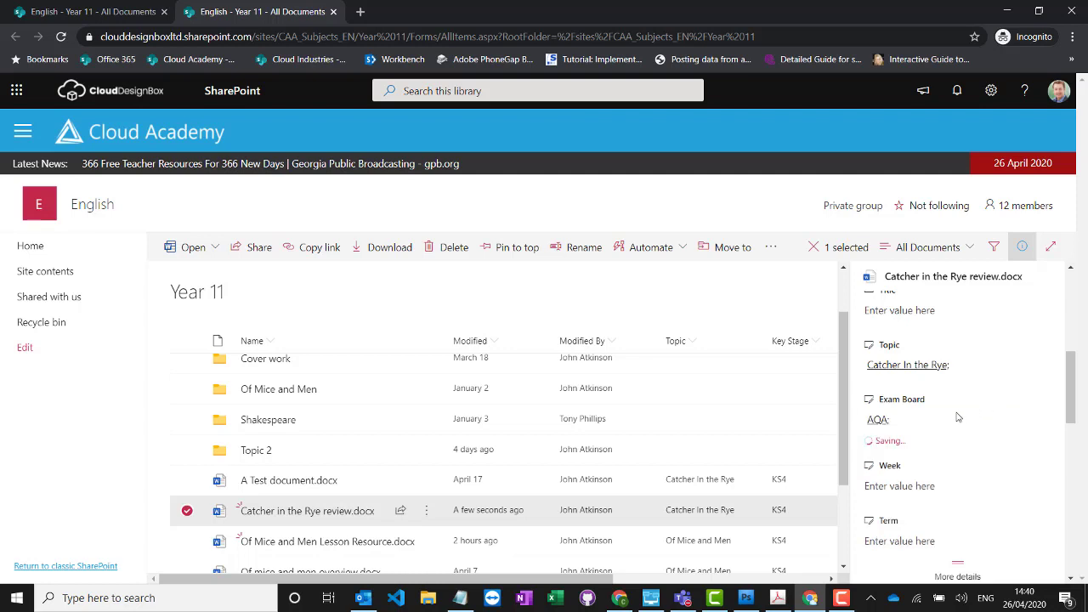
click(1023, 246)
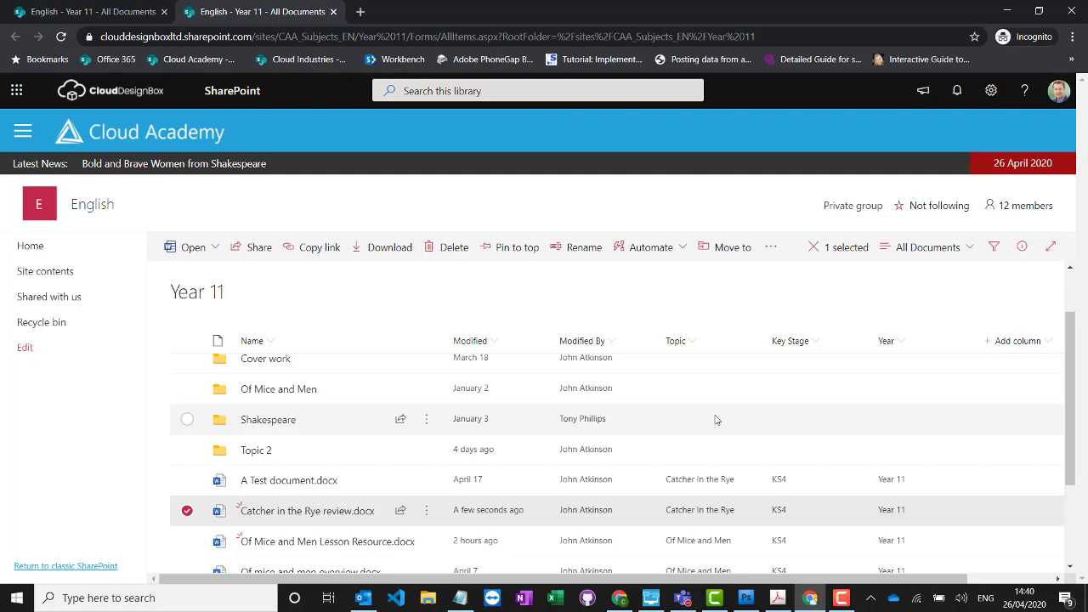
click(456, 90)
text(of)
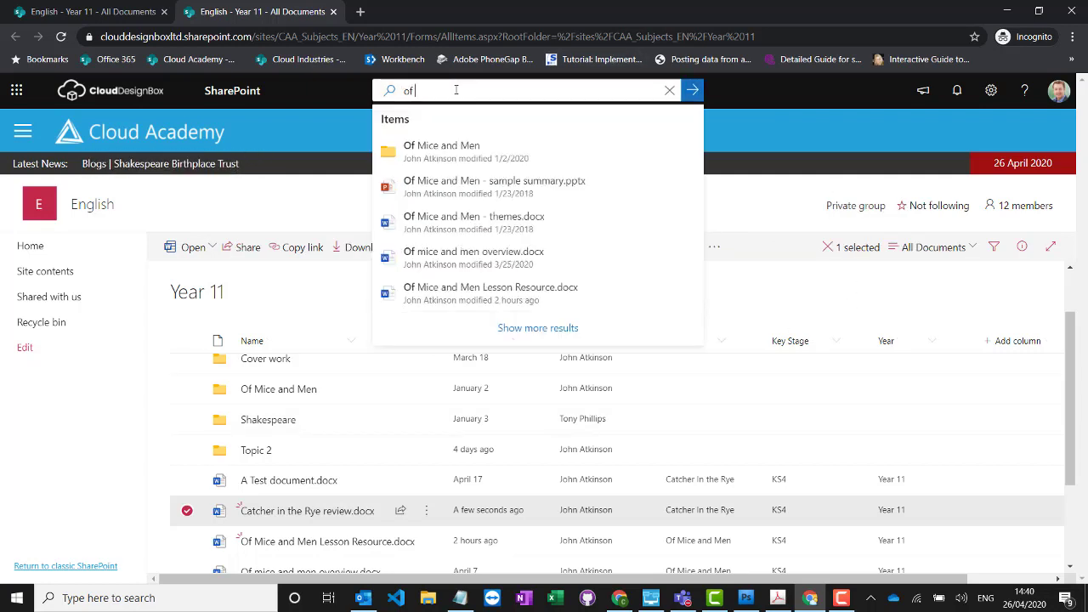
text( mice)
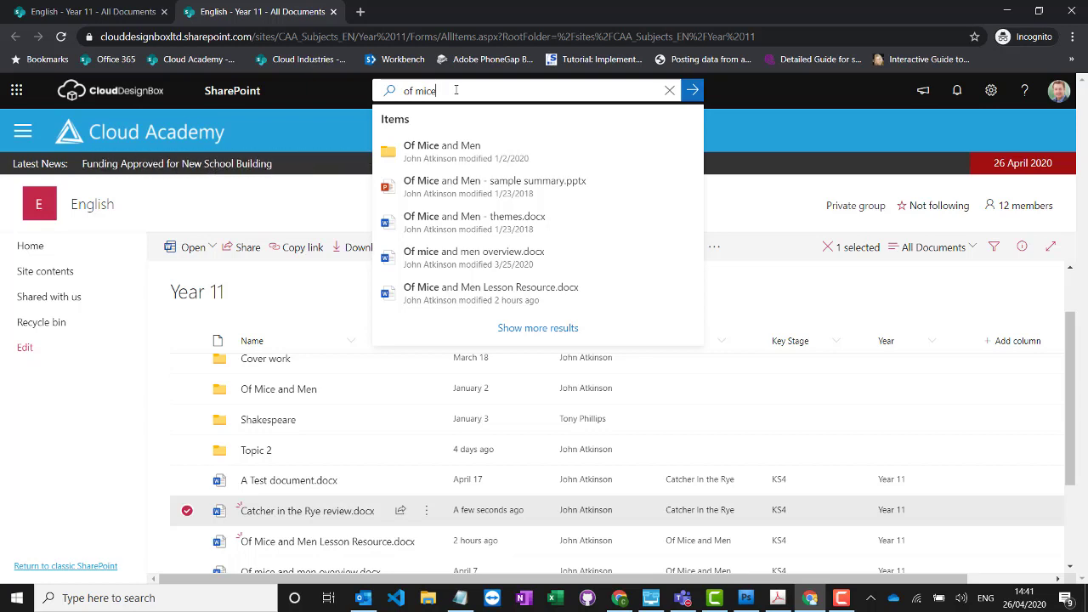
text(aqa)
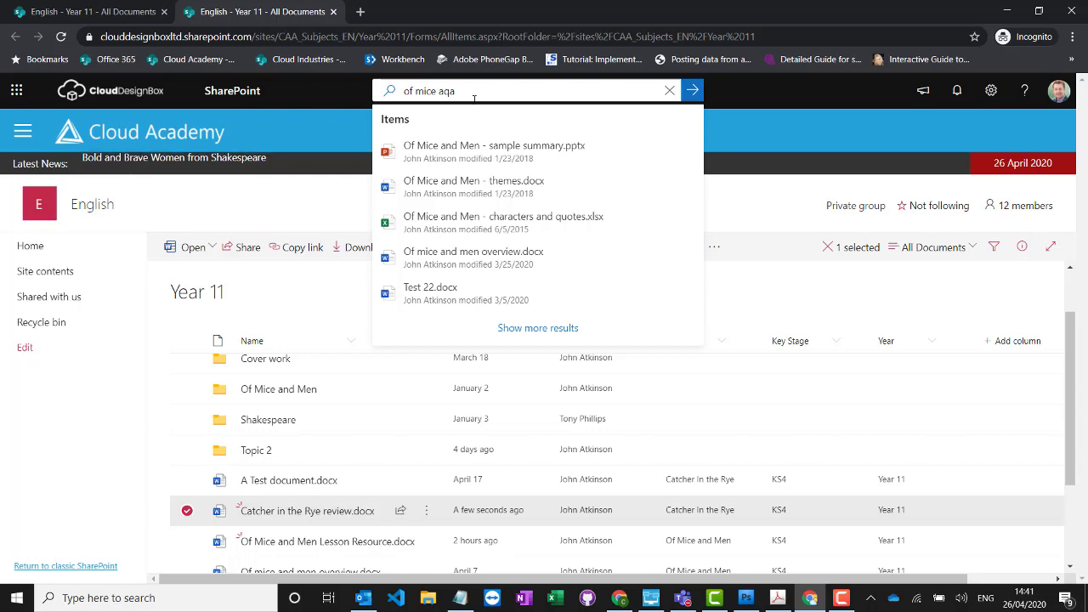
key(ctrl+a)
key(BackSpace)
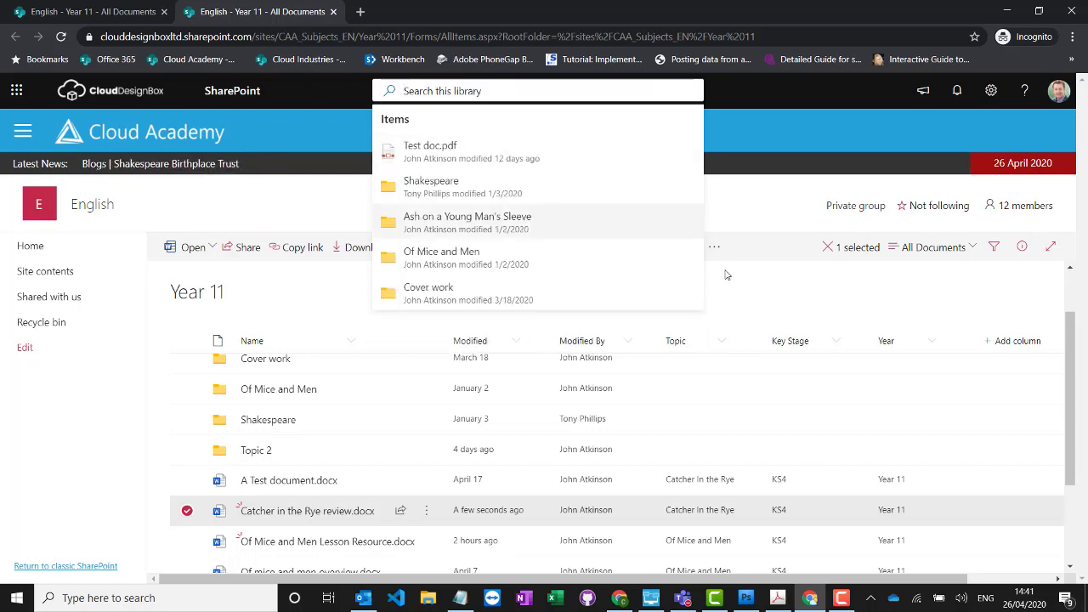
click(763, 293)
scroll(509, 414, up, 2)
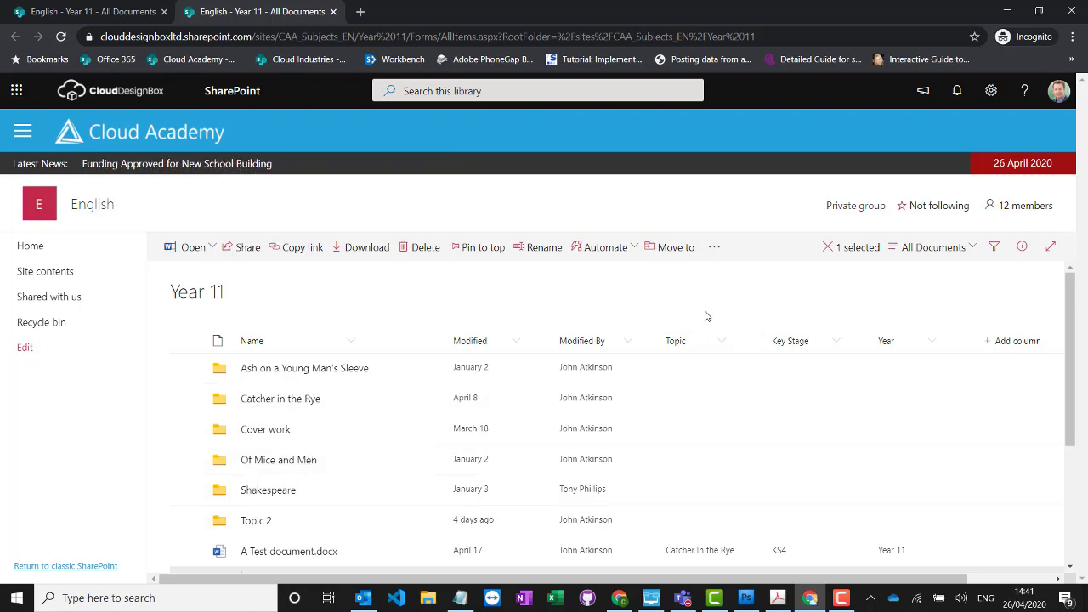
Group Year 11 documents by Exam Board, expand AQA and EDEXCEL, then go back to All Documents
click(959, 252)
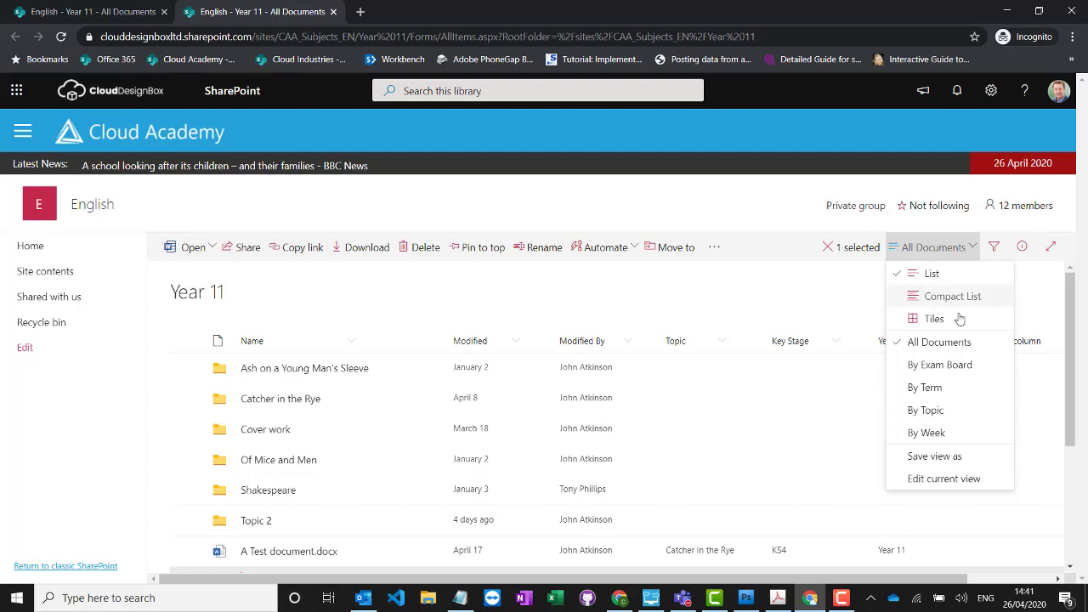
click(944, 372)
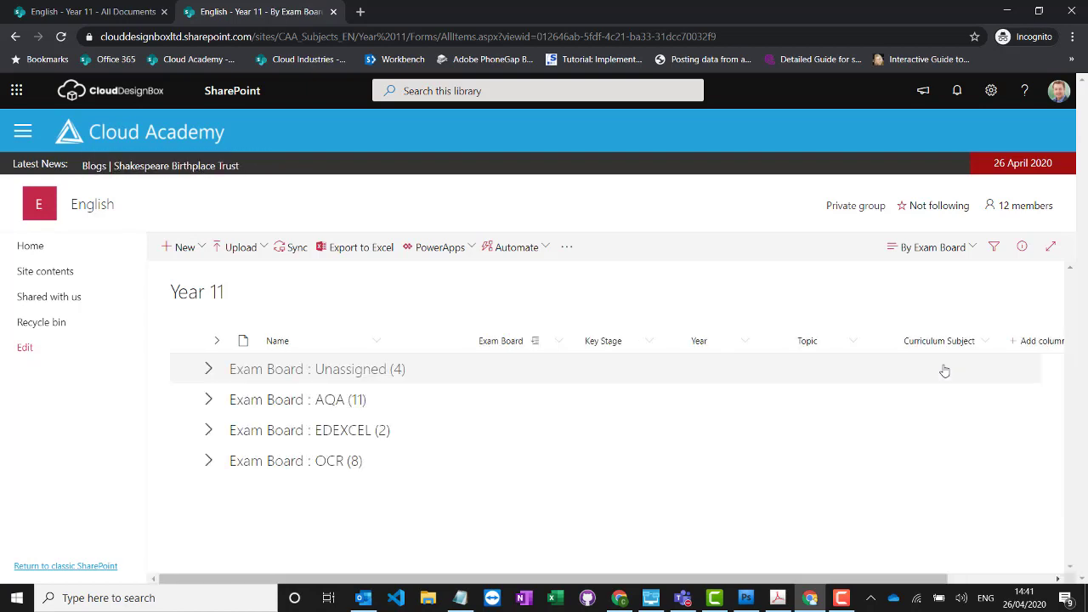
click(208, 400)
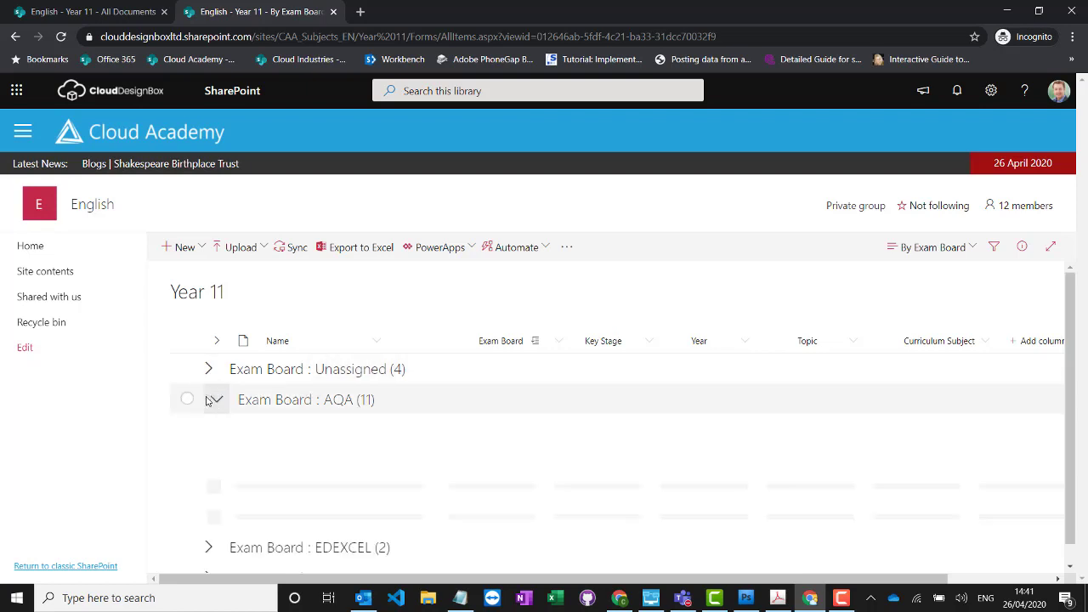
scroll(238, 412, down, 3)
click(209, 527)
scroll(247, 473, down, 2)
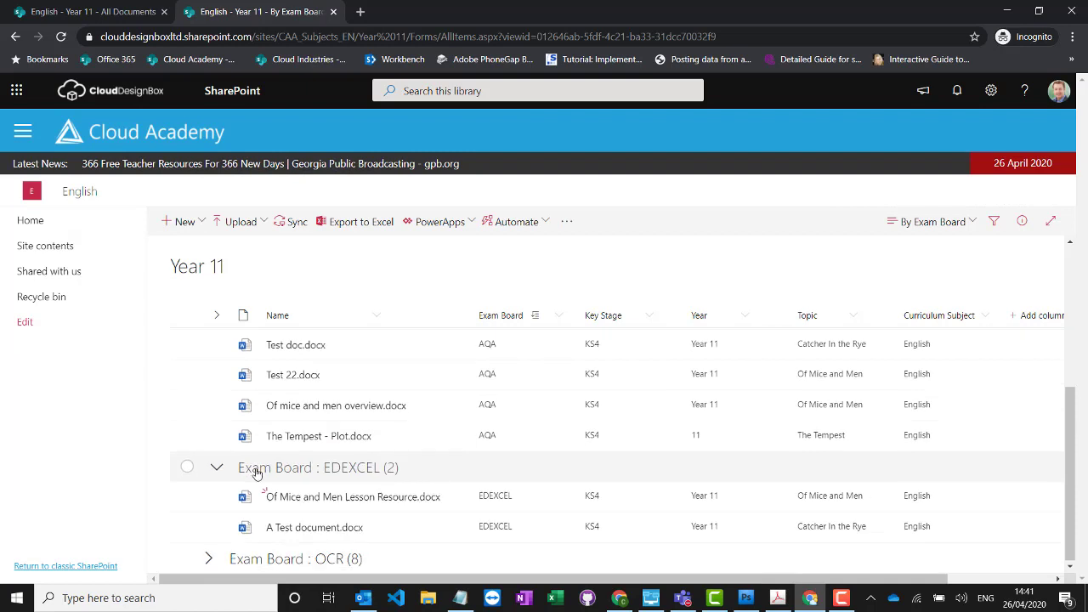
scroll(263, 472, up, 5)
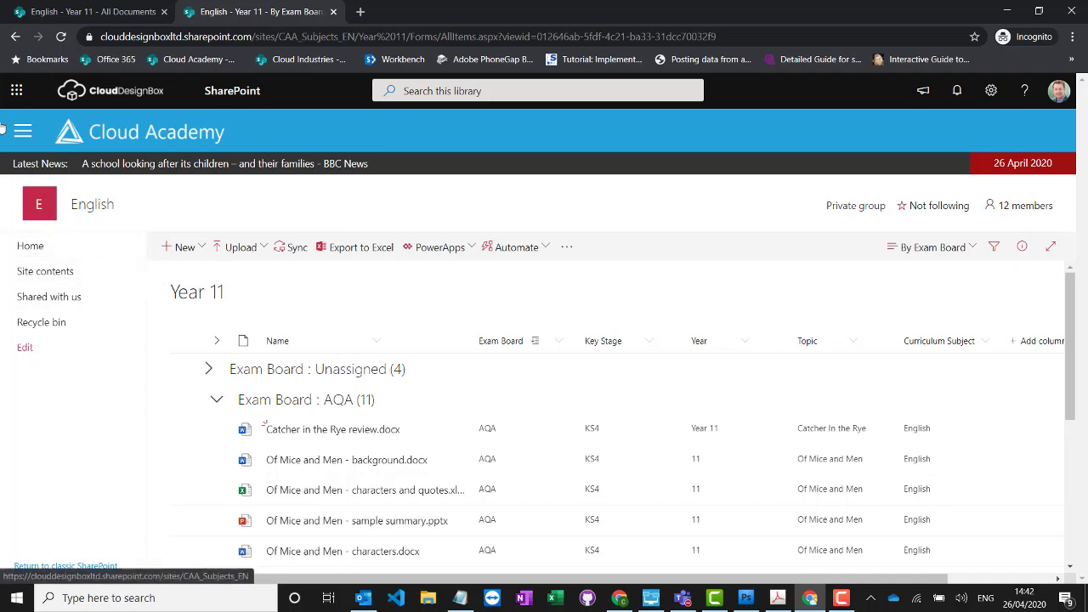
click(17, 37)
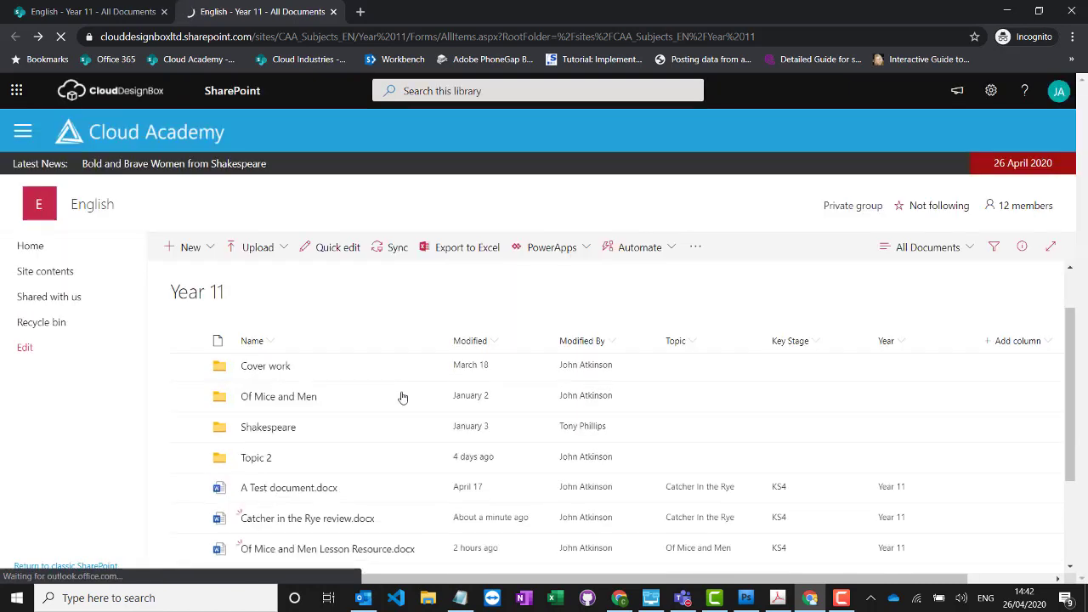
Inspect version 2.0 in Catcher in the Rye review.docx's version history, then go to the English site Home
click(188, 515)
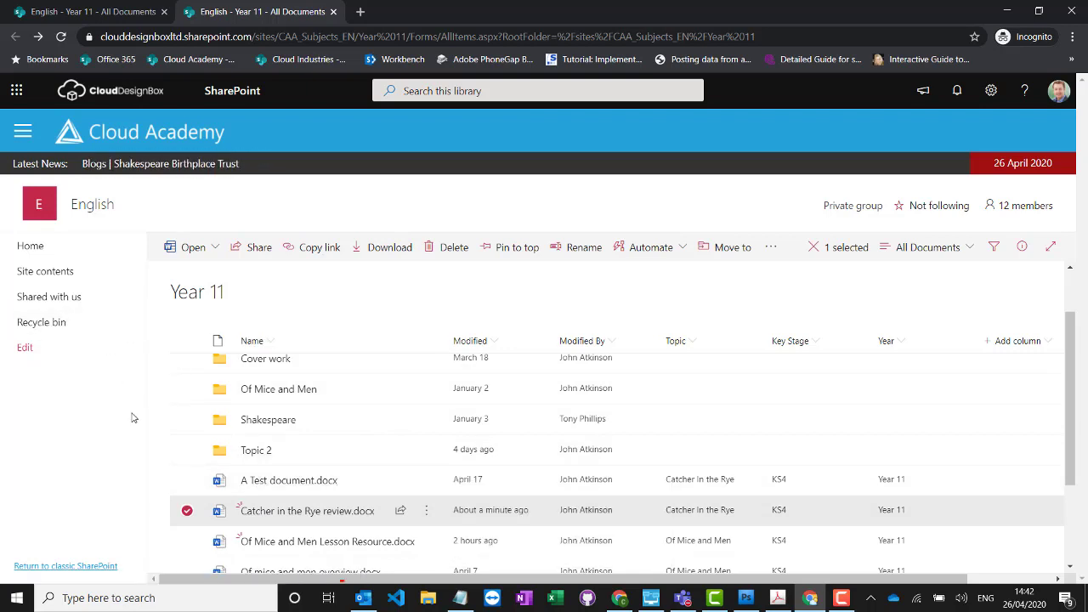
click(427, 510)
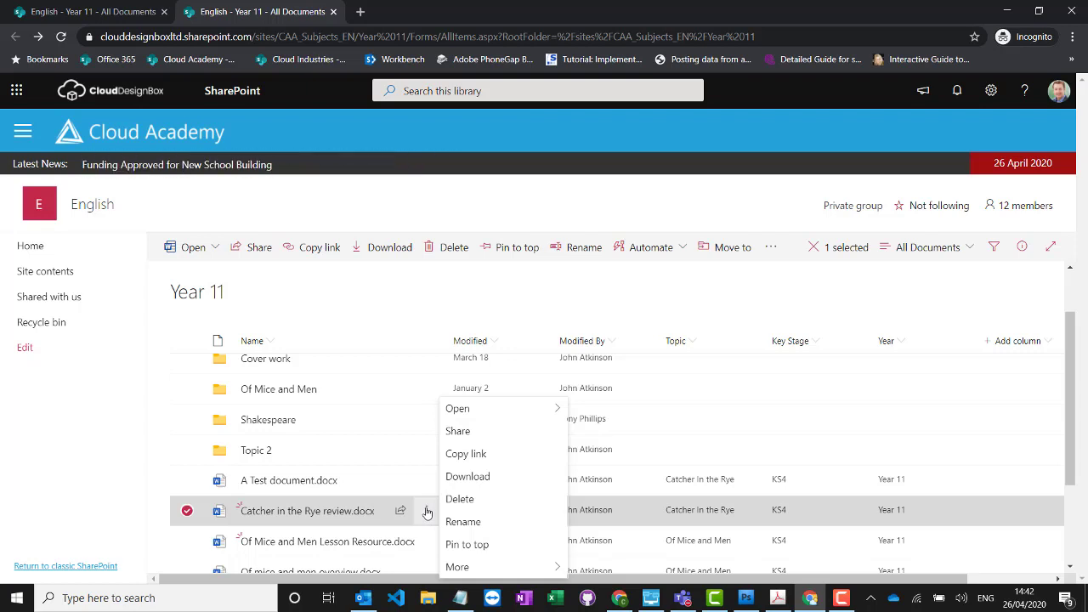
click(612, 544)
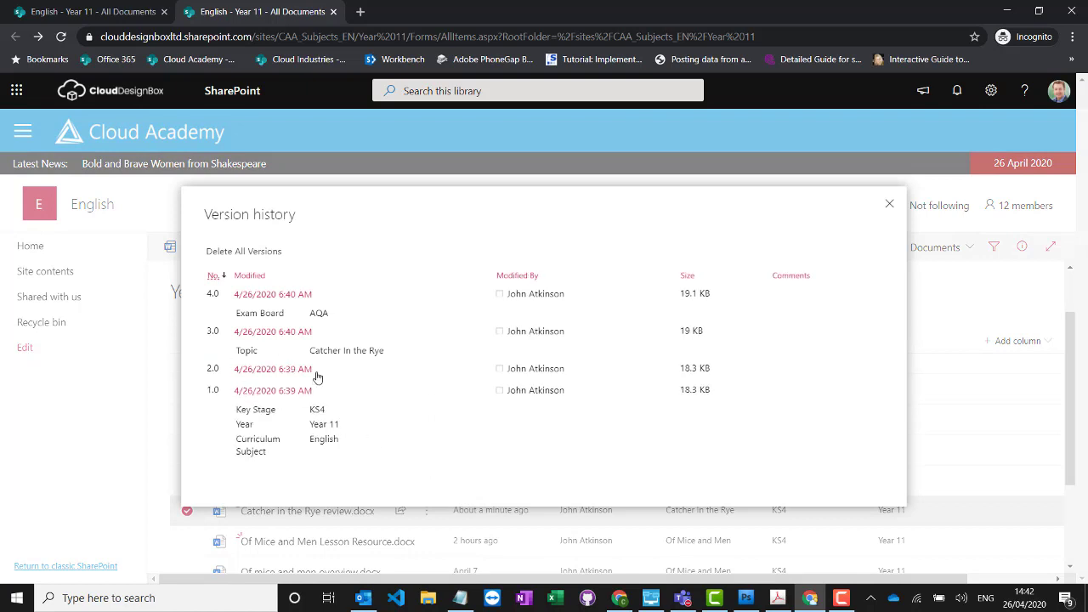
click(319, 375)
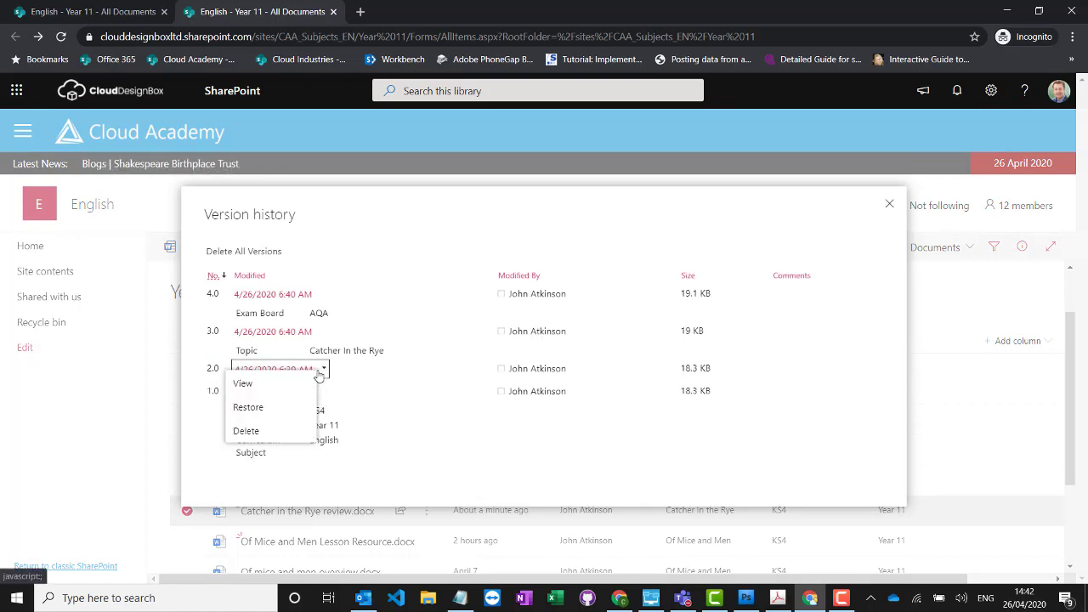
click(889, 205)
click(64, 247)
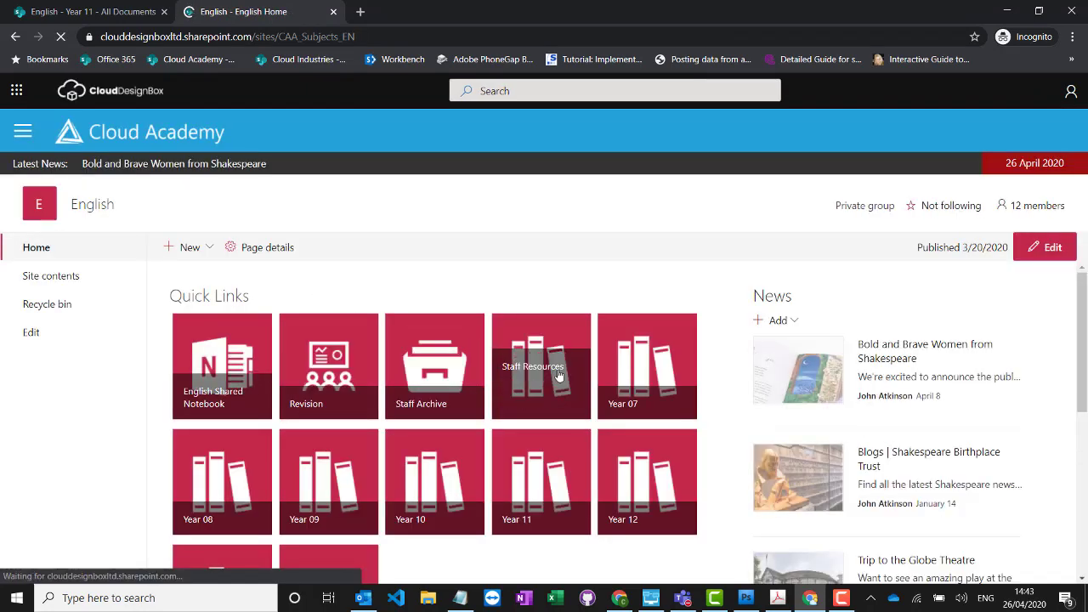
click(532, 371)
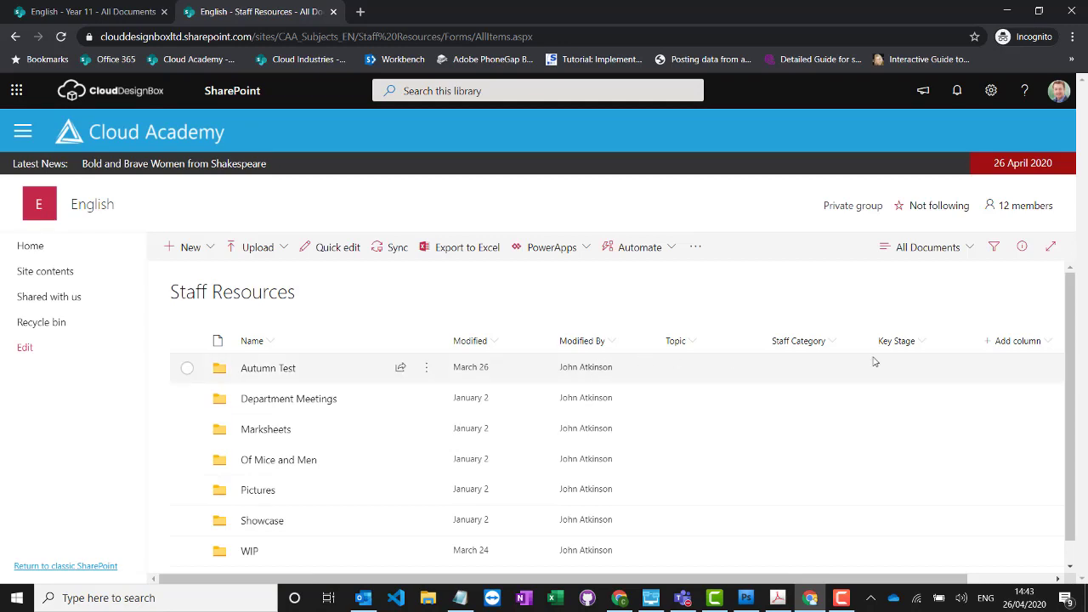
click(933, 249)
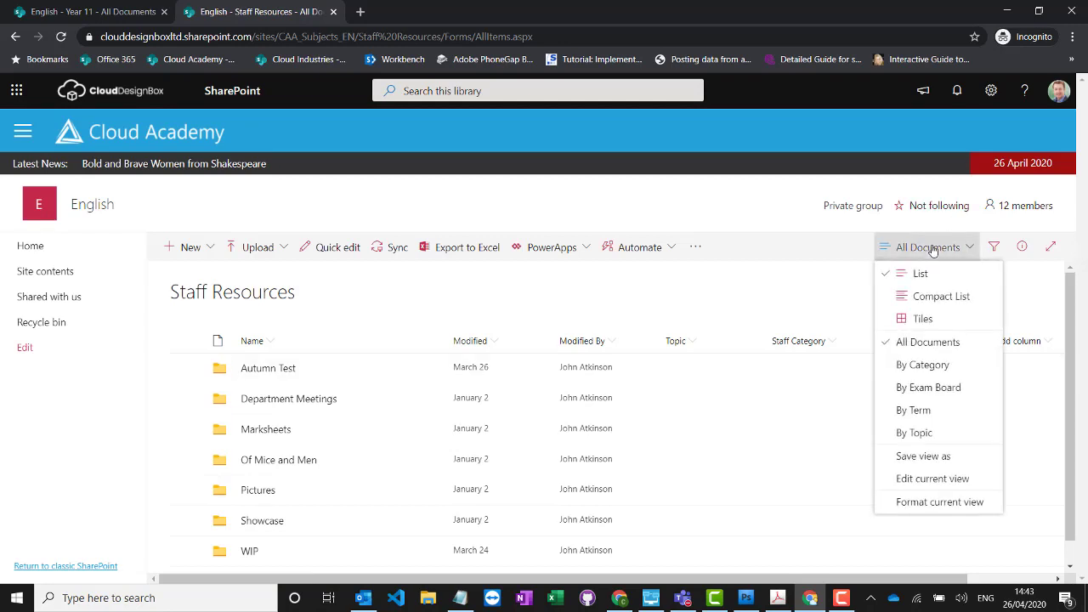
click(932, 365)
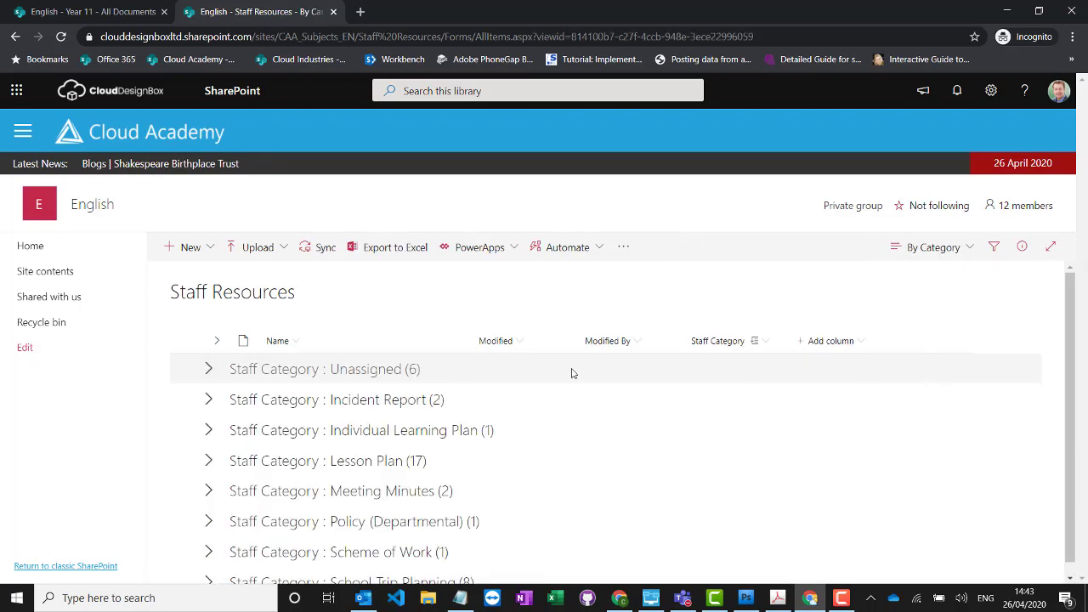
click(207, 399)
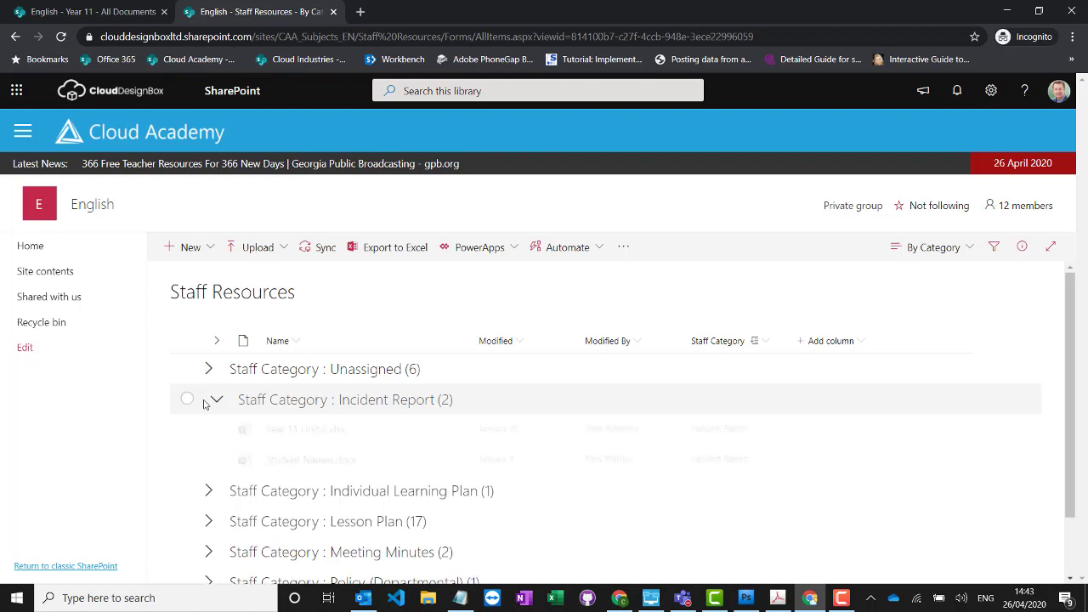
scroll(204, 459, down, 1)
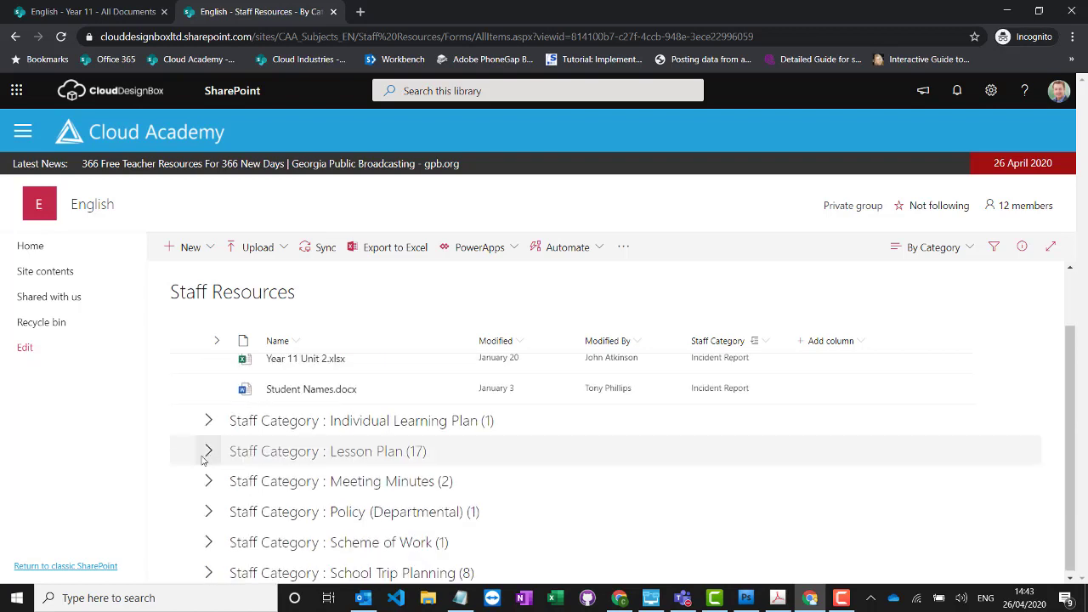
click(208, 481)
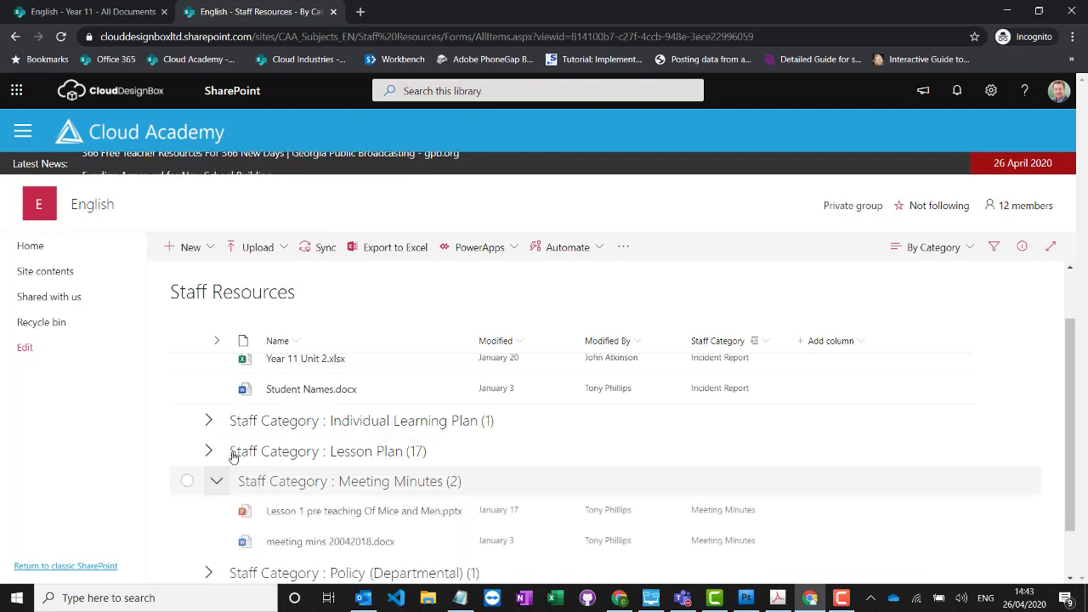
scroll(238, 451, down, 1)
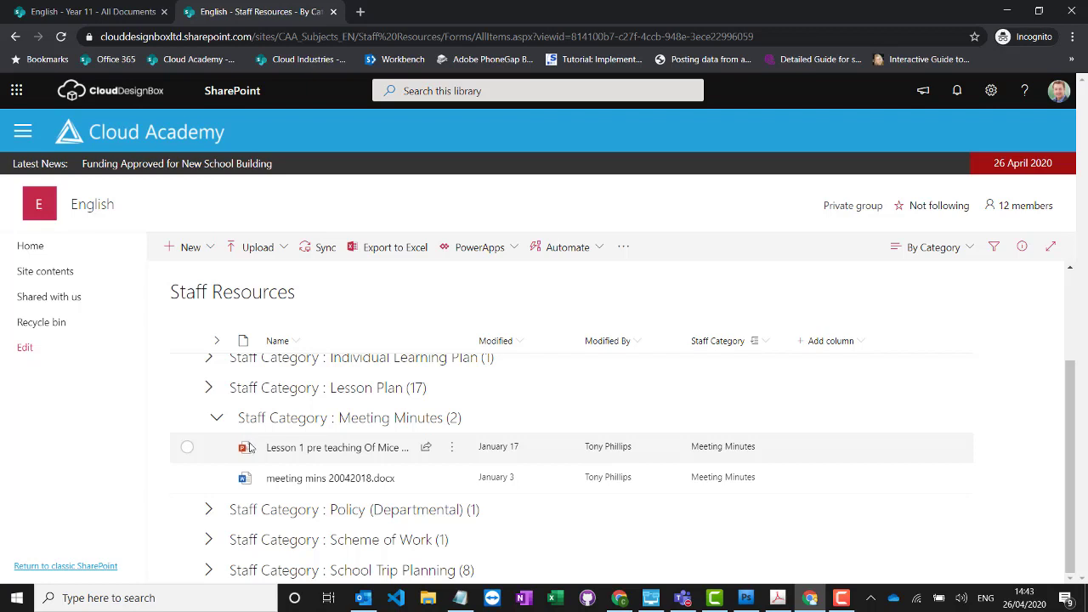
scroll(255, 408, up, 2)
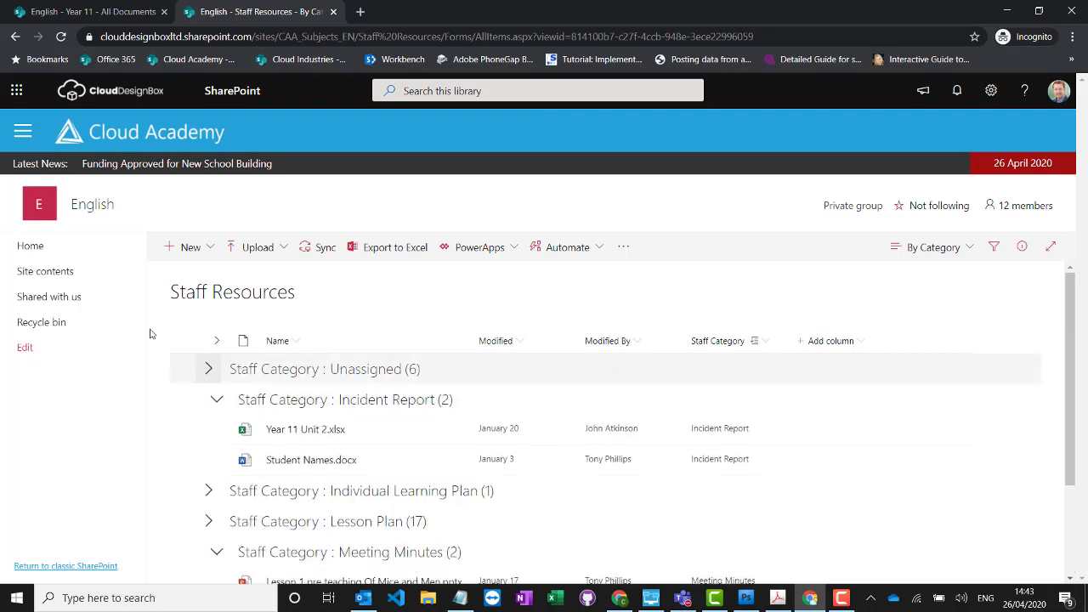
click(80, 250)
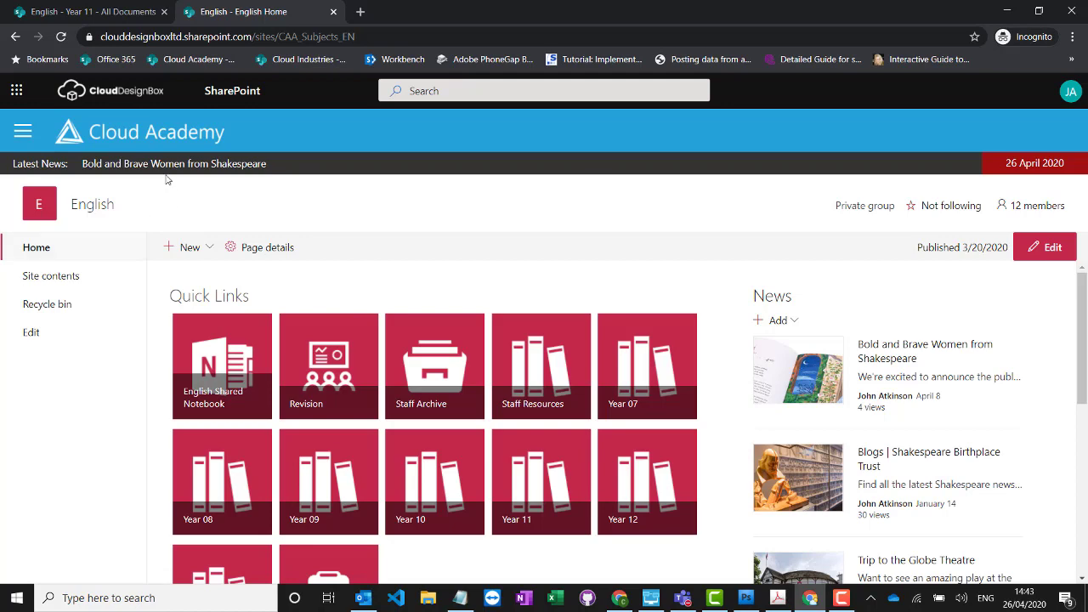
Open the Cloud Academy mega-menu from the hamburger icon beside the logo
click(20, 133)
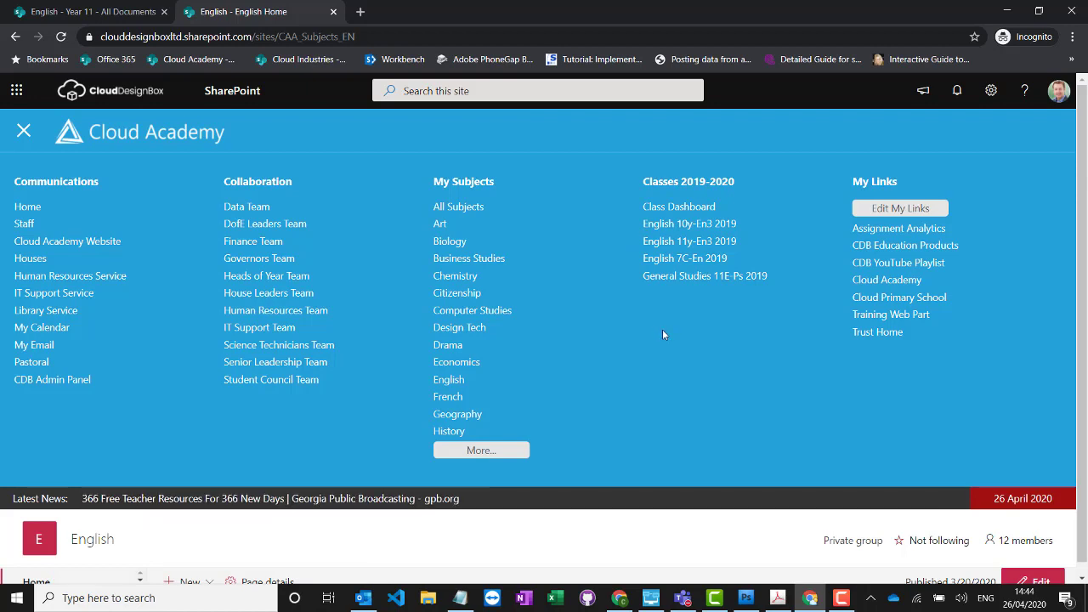
On the Class Dashboard, view English 11y-En3's students and launch its Class Team in Teams
click(670, 207)
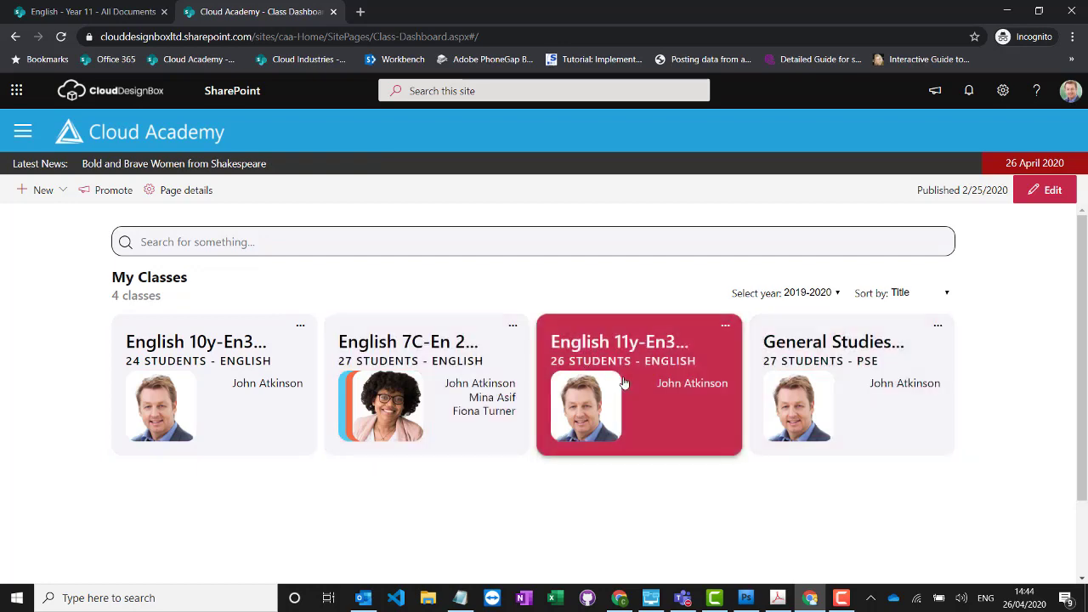
click(617, 374)
scroll(619, 370, down, 3)
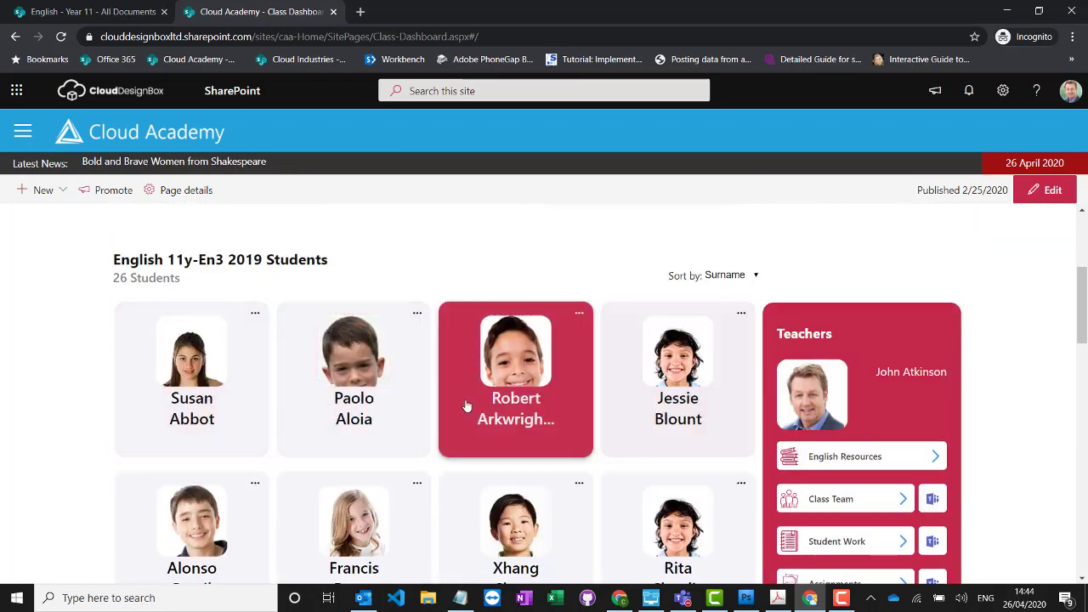
drag(217, 259, 168, 259)
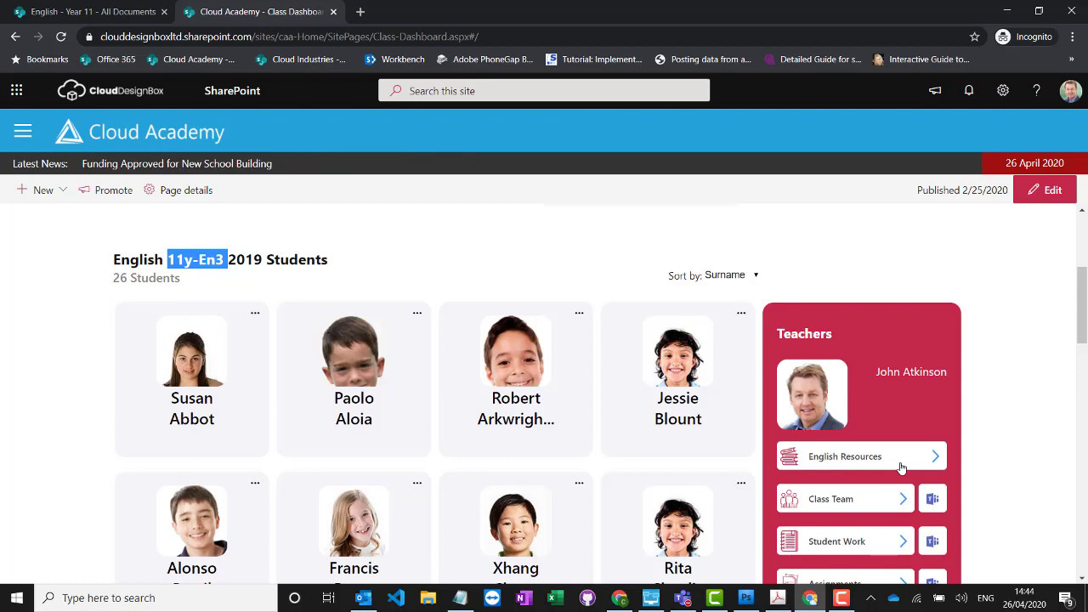
drag(1081, 302, 1080, 331)
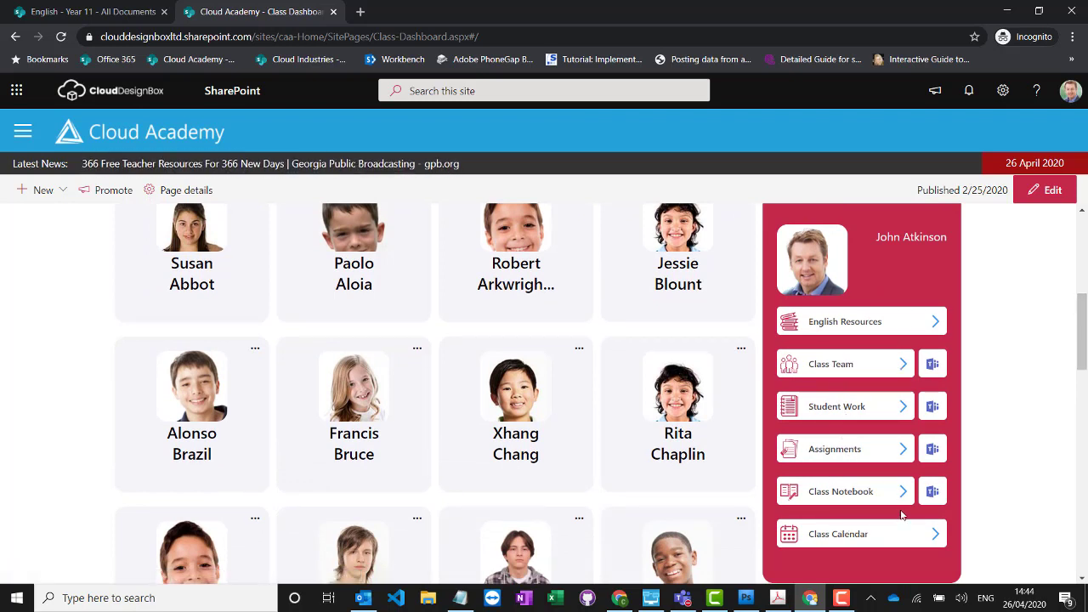
click(838, 367)
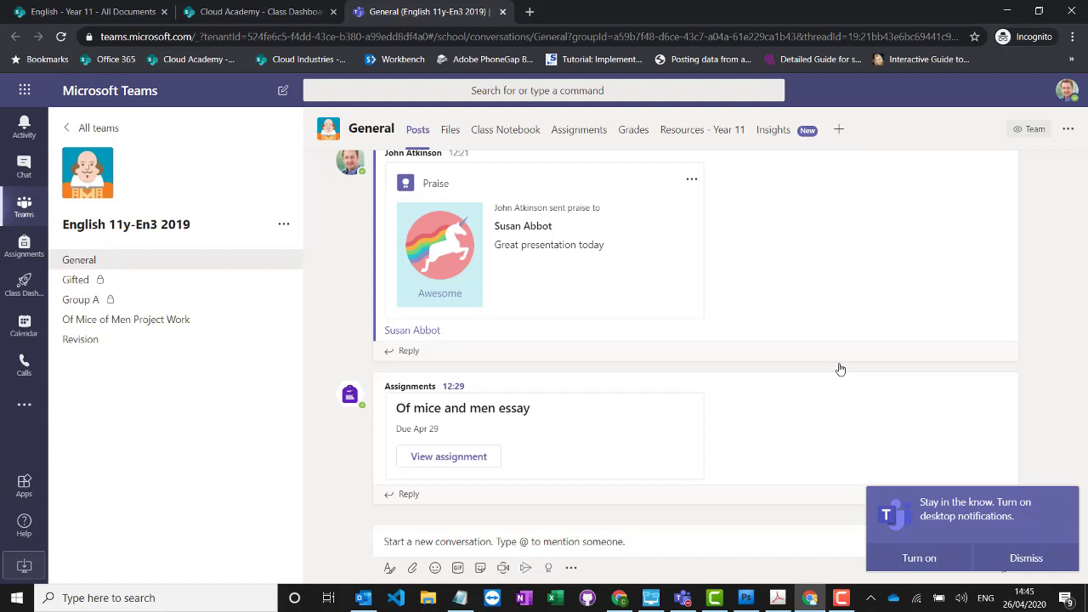
Dismiss the Teams notifications toast and begin a new General channel conversation
click(1012, 557)
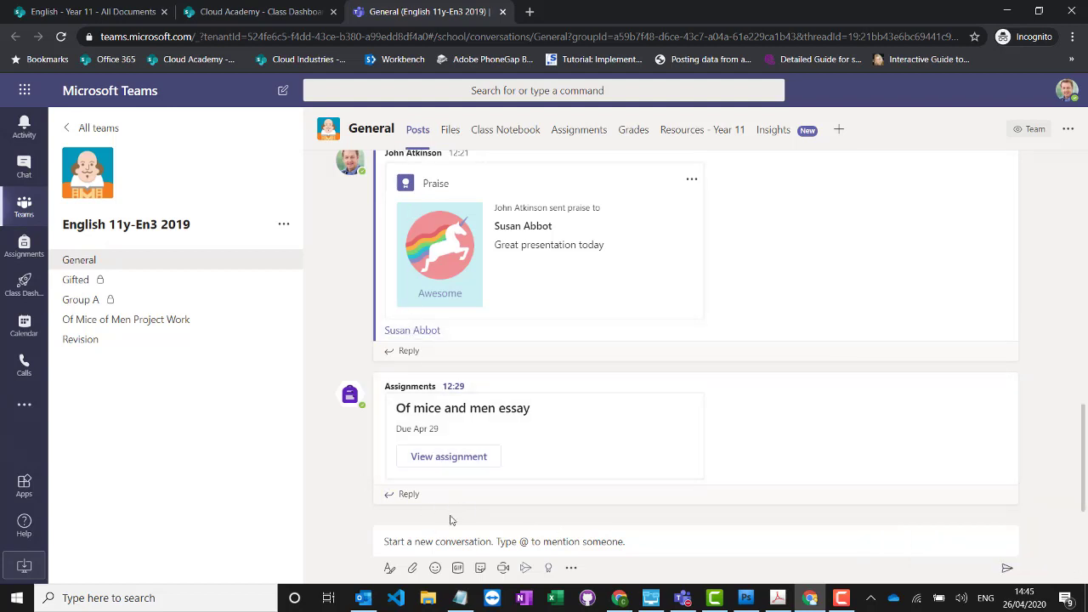
click(447, 544)
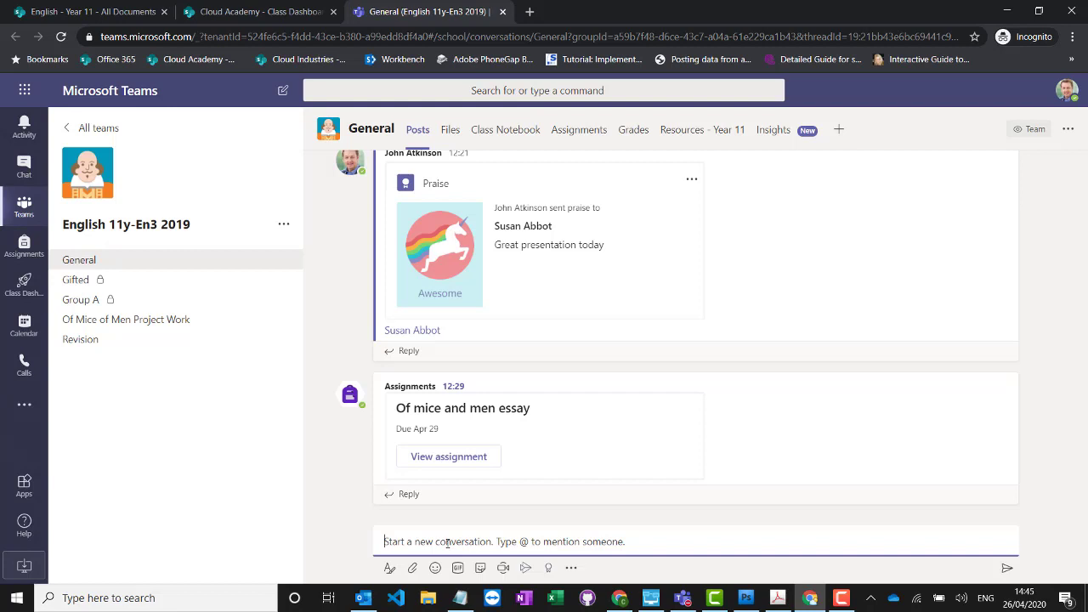
text(@)
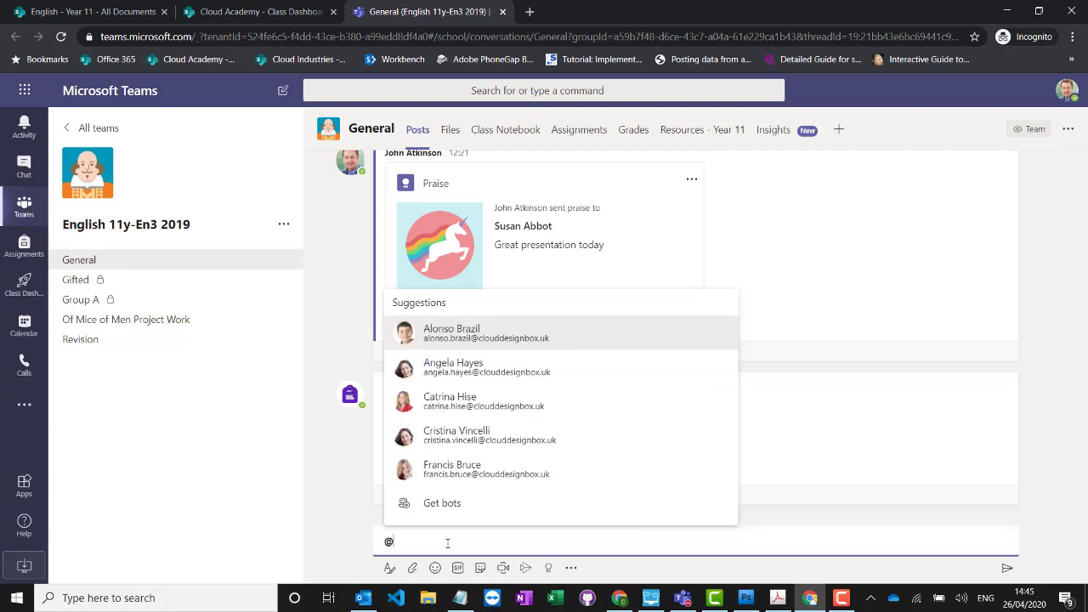
text(eng)
key(Return)
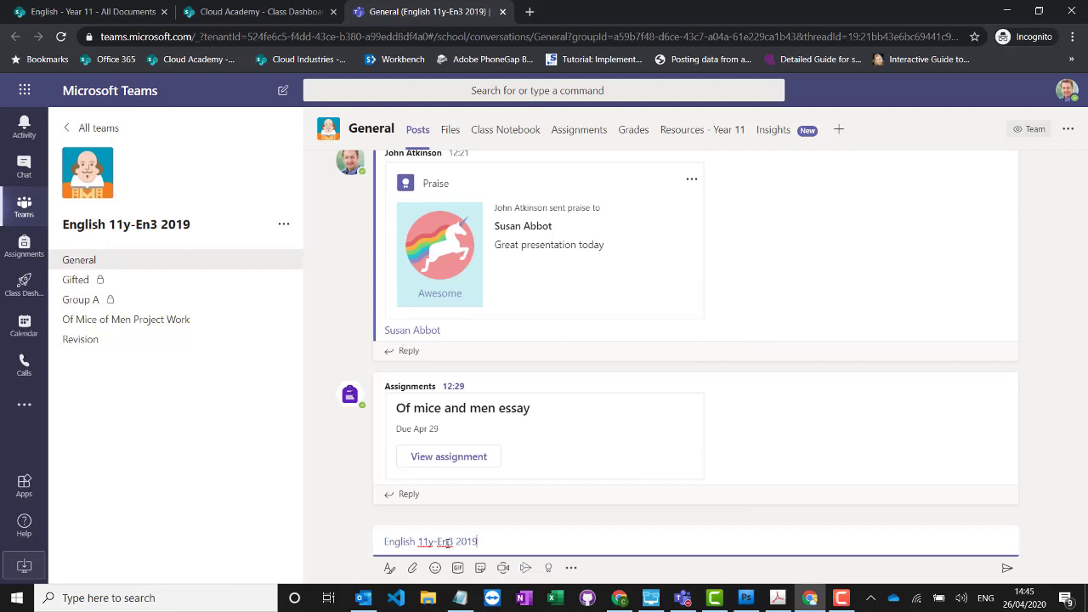
text(What did you think of the book?)
key(Return)
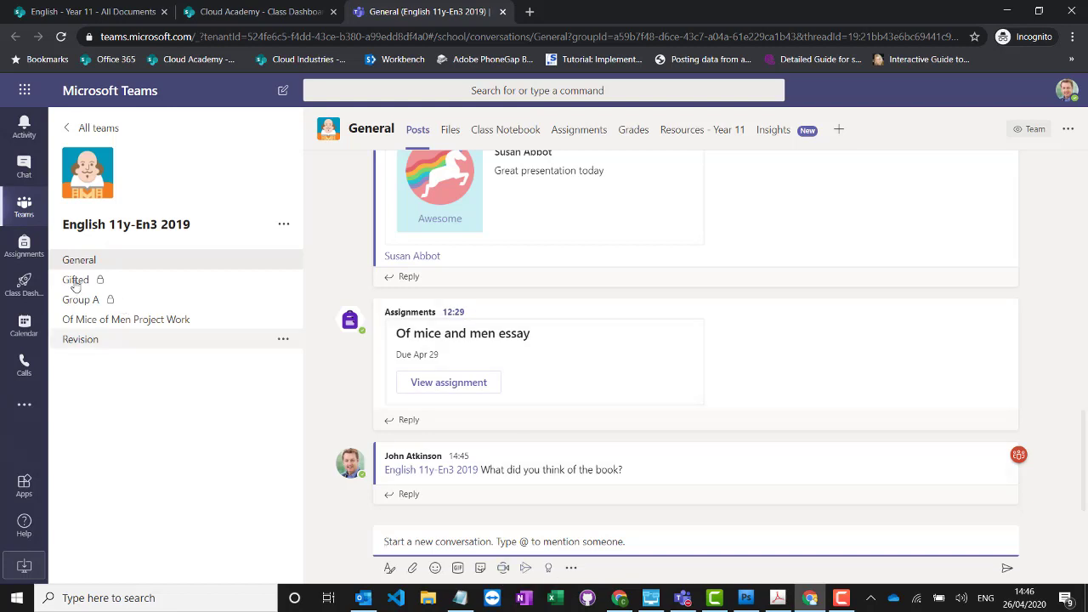
Send a student an Awesome praise badge noting 'Great presentation today', previewing it first
click(548, 570)
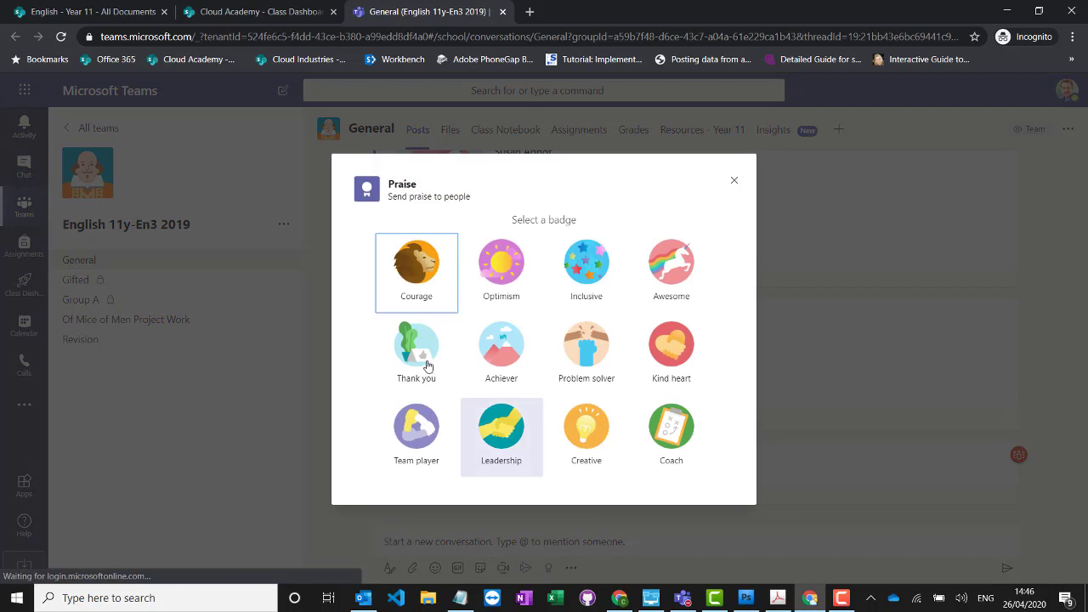
click(685, 282)
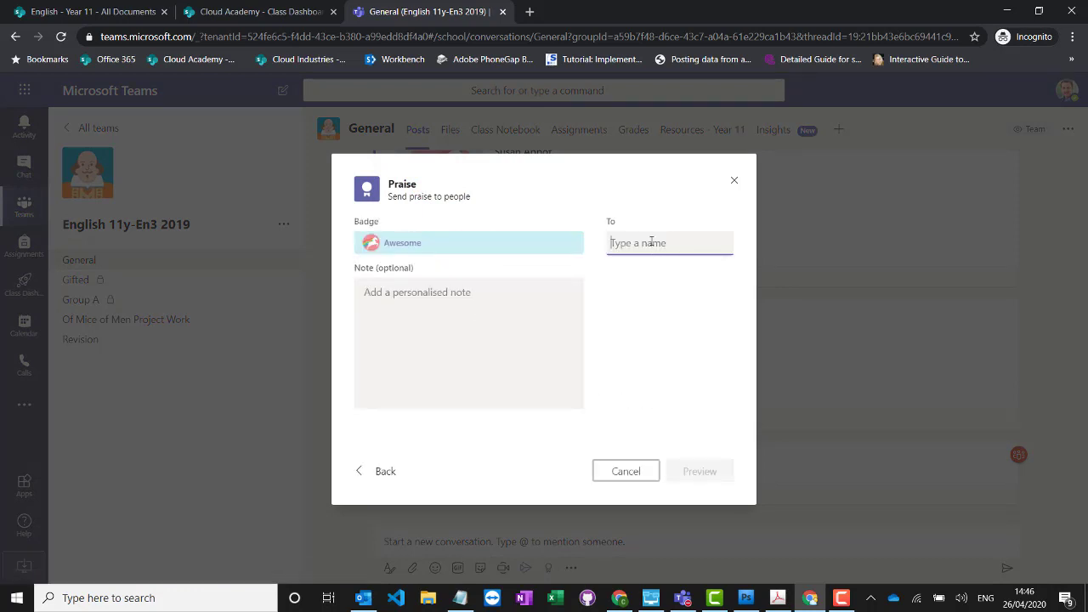
text(sus)
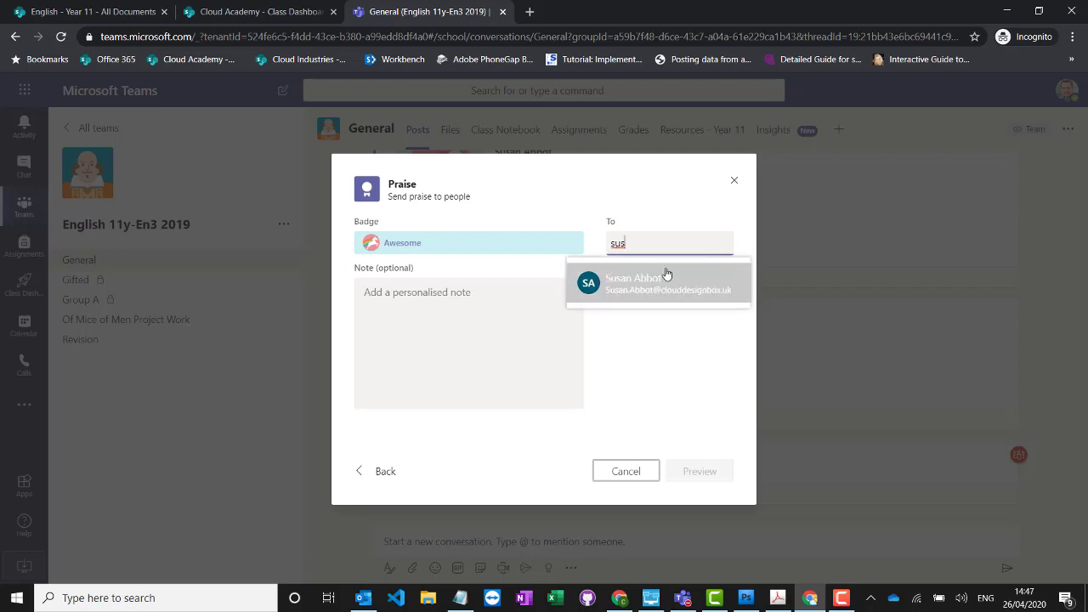
click(668, 275)
click(473, 312)
text(Great )
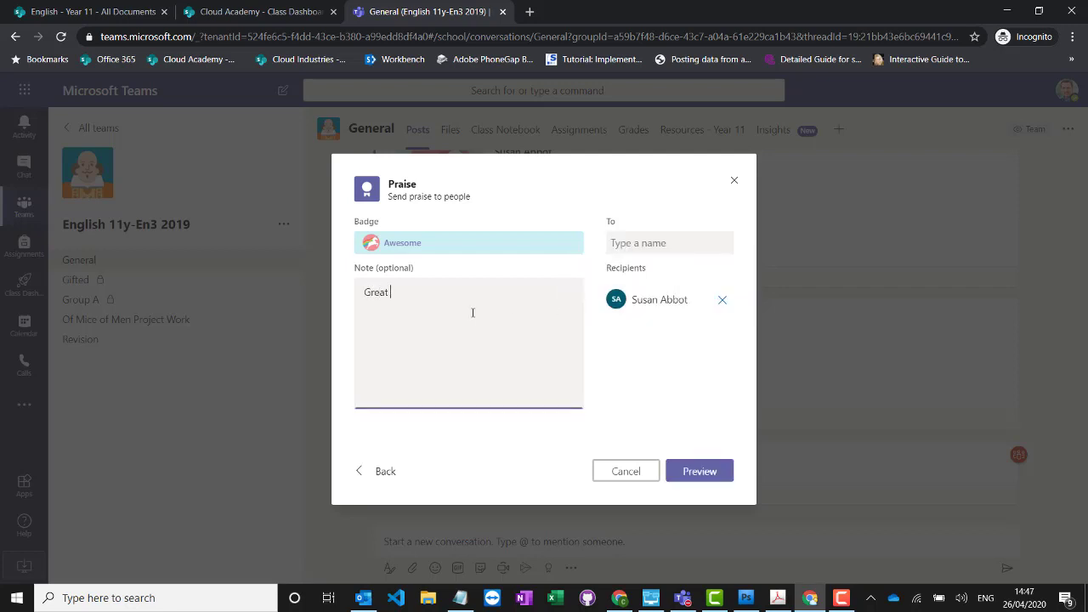
text(presentation today)
click(693, 467)
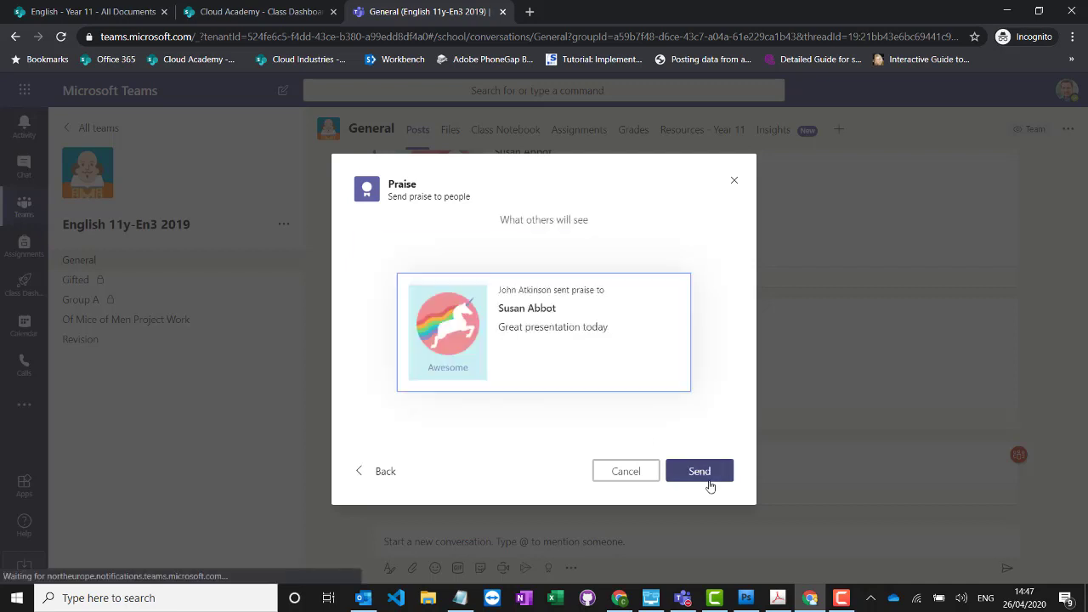
click(699, 473)
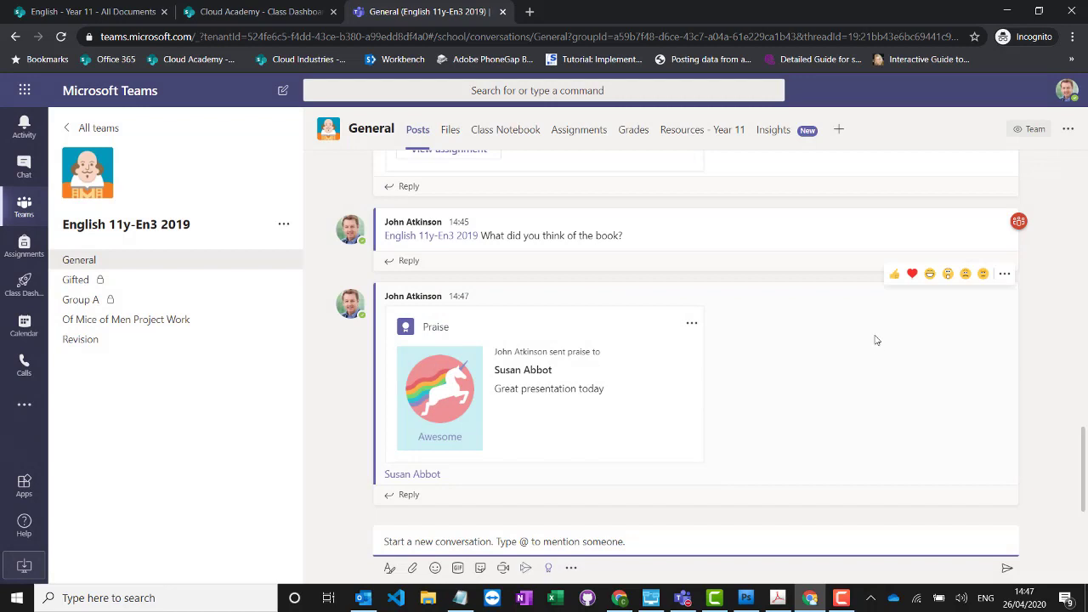
Open the Student work folder under the General channel's Files and browse the student folders
click(450, 135)
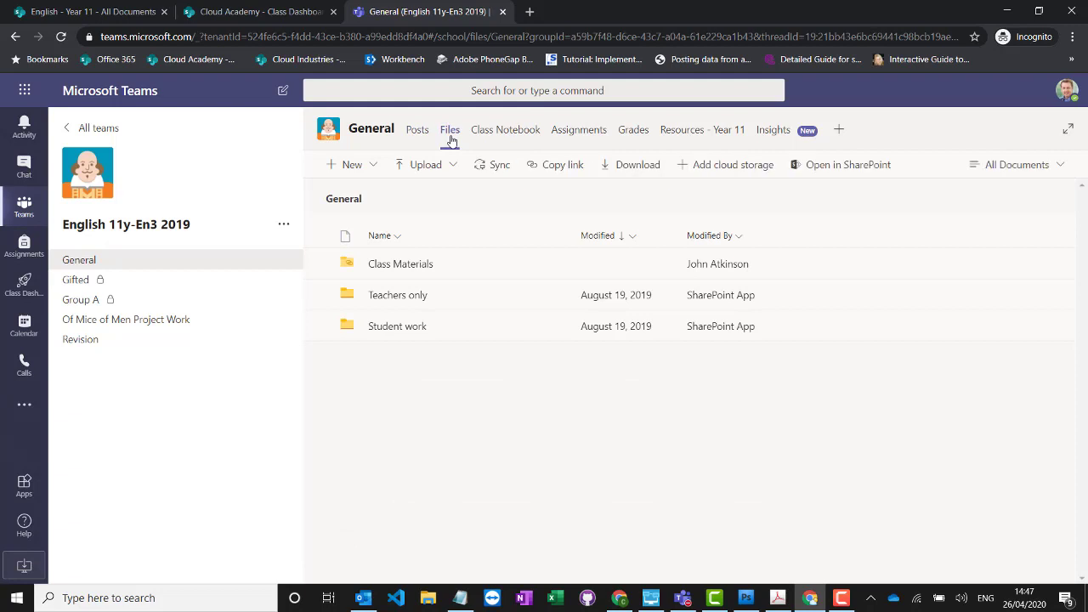
click(399, 326)
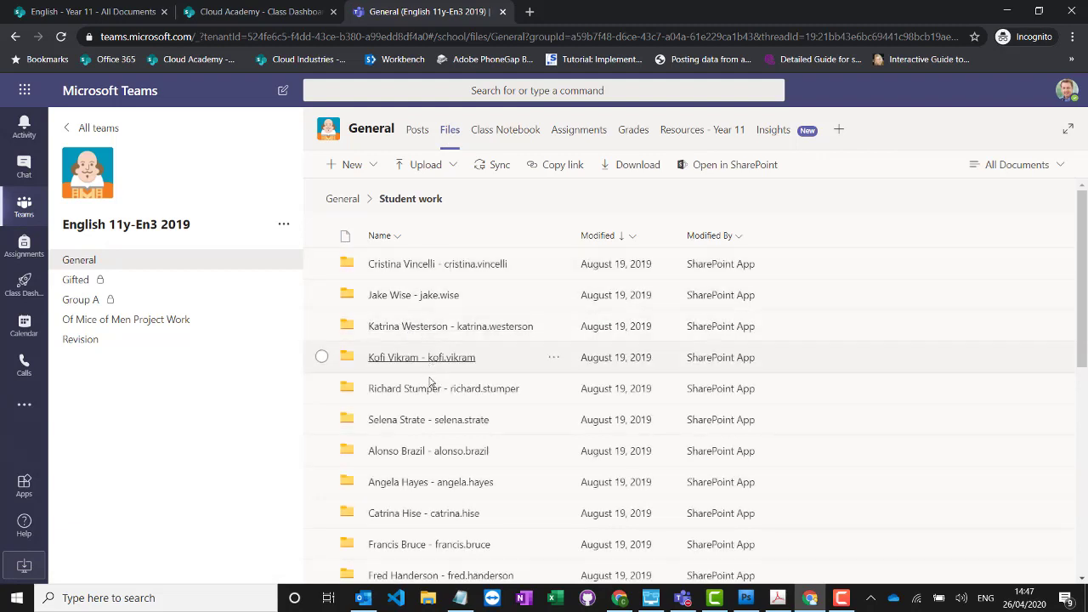
scroll(434, 412, down, 1)
scroll(435, 420, down, 1)
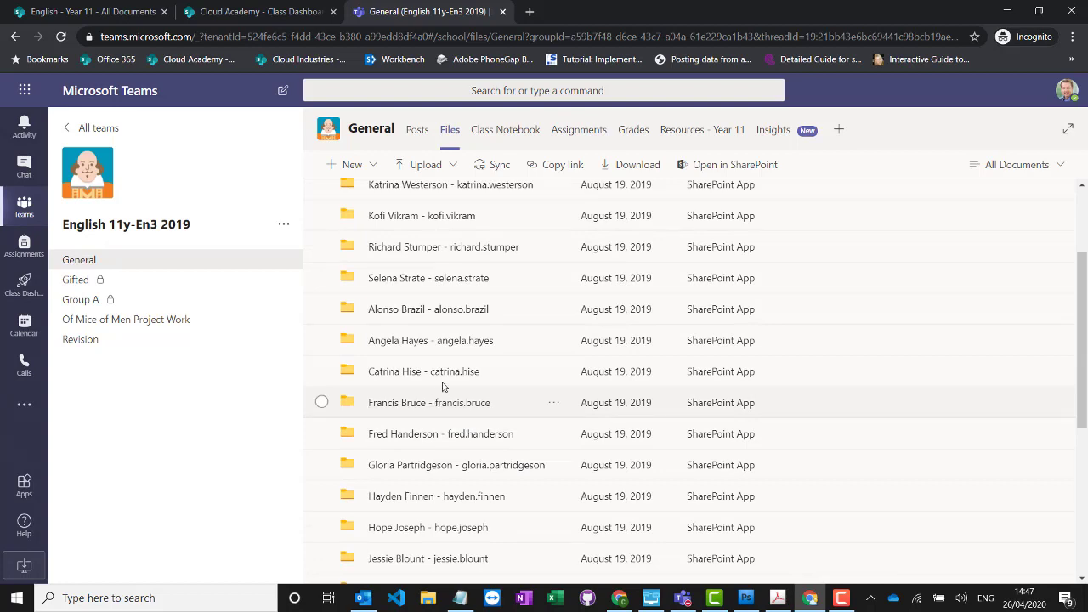
scroll(435, 253, up, 2)
scroll(433, 253, down, 3)
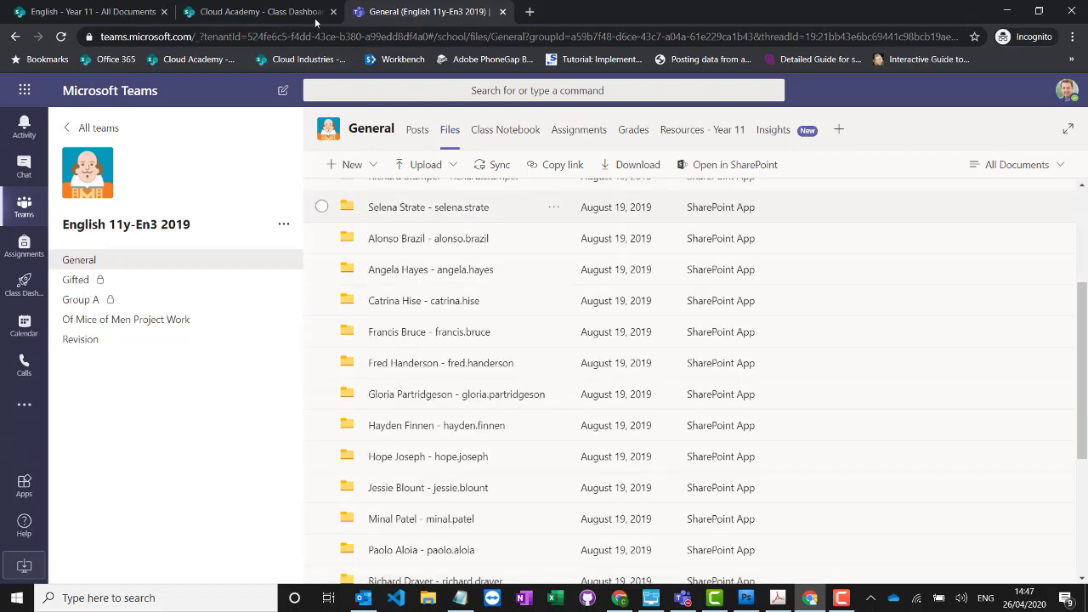
click(259, 11)
Open a student's work folder in Teams from their Class Dashboard entry
scroll(490, 393, up, 2)
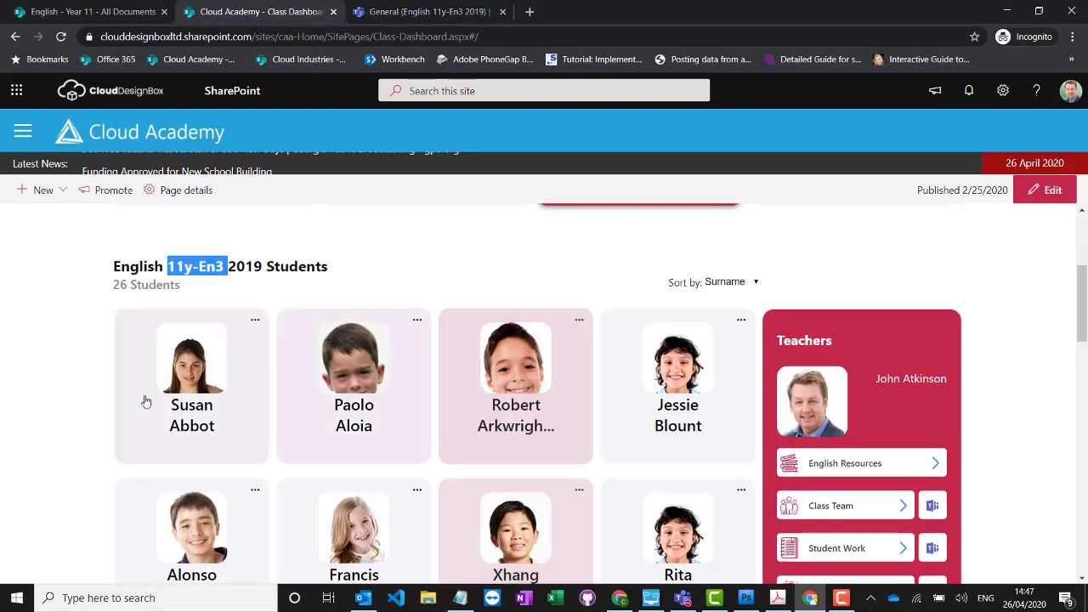
scroll(176, 385, down, 1)
click(176, 384)
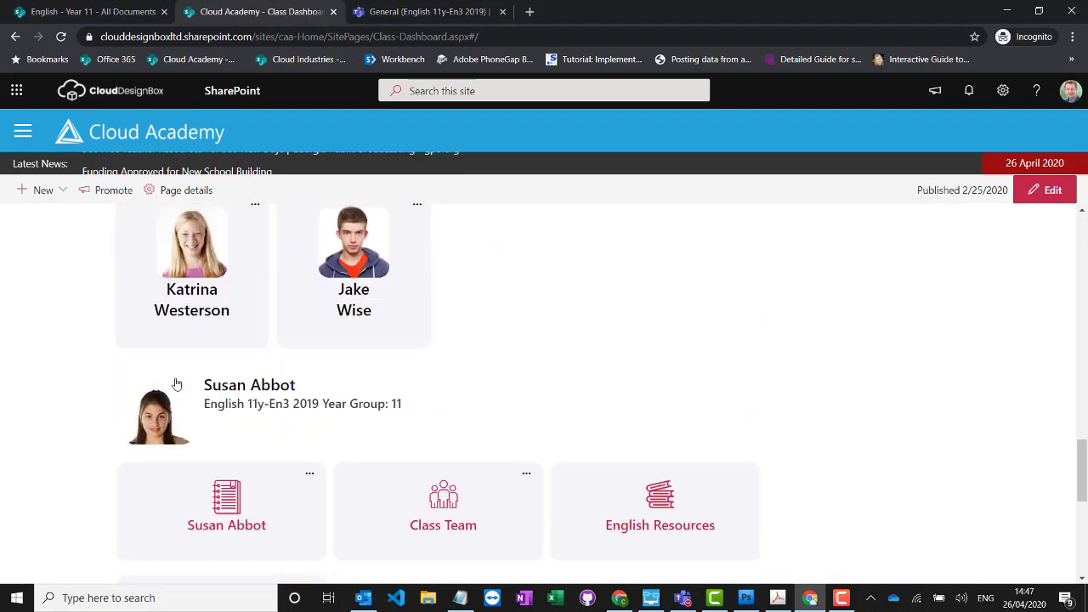
click(239, 342)
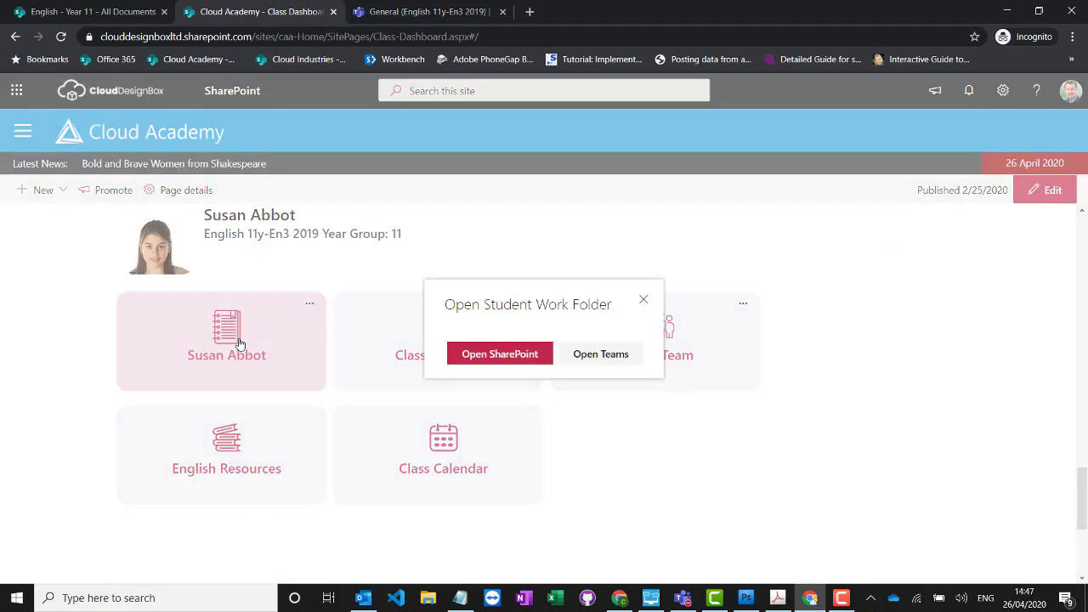
click(599, 361)
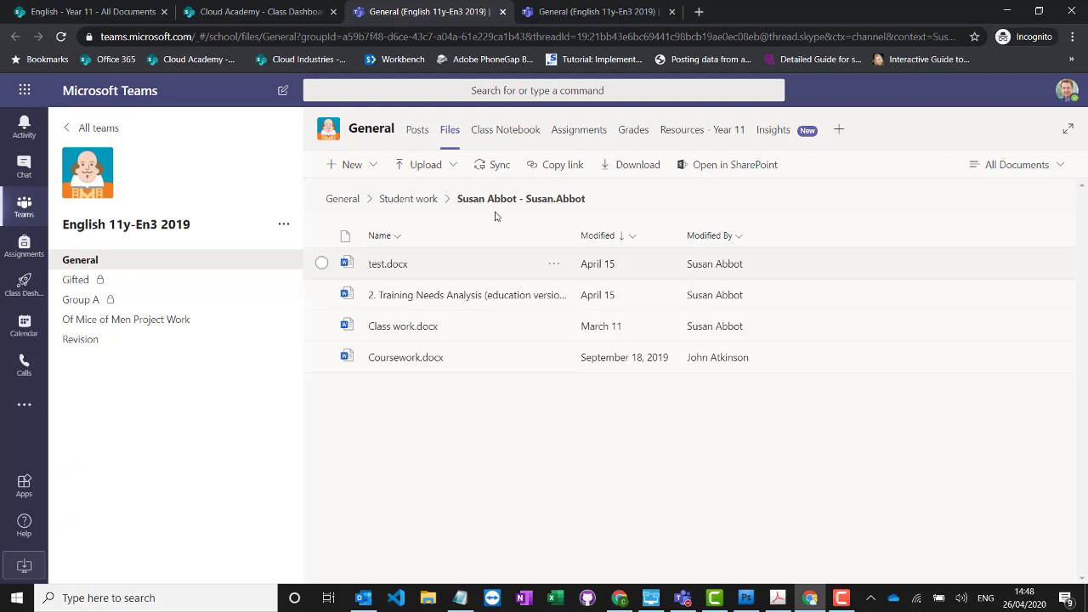
View the Thursday 8th November lesson in the team's Class Notebook, then return to the Class Dashboard
click(505, 134)
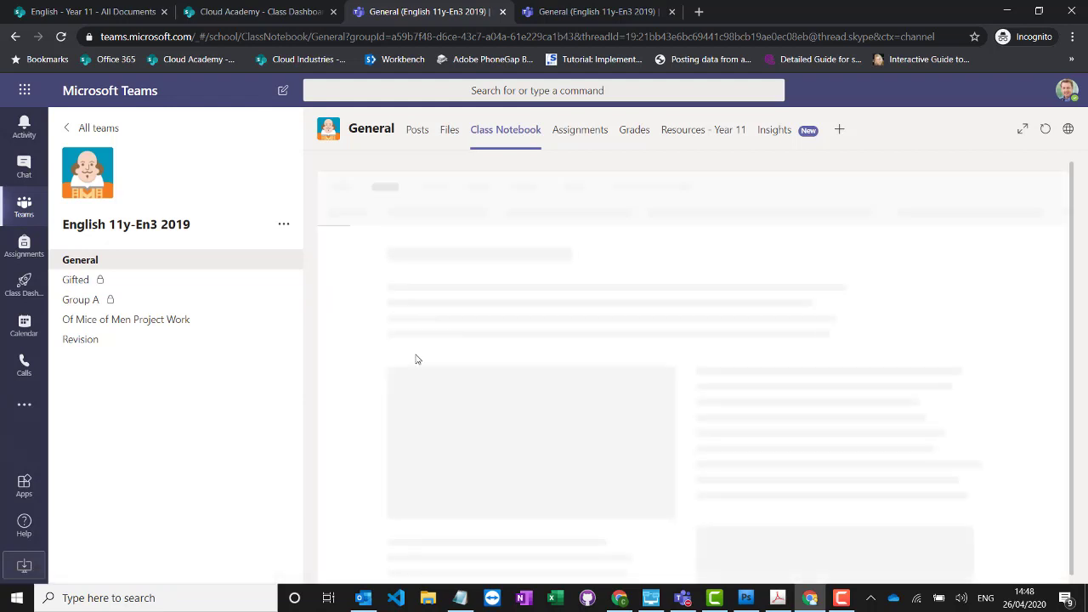
click(272, 12)
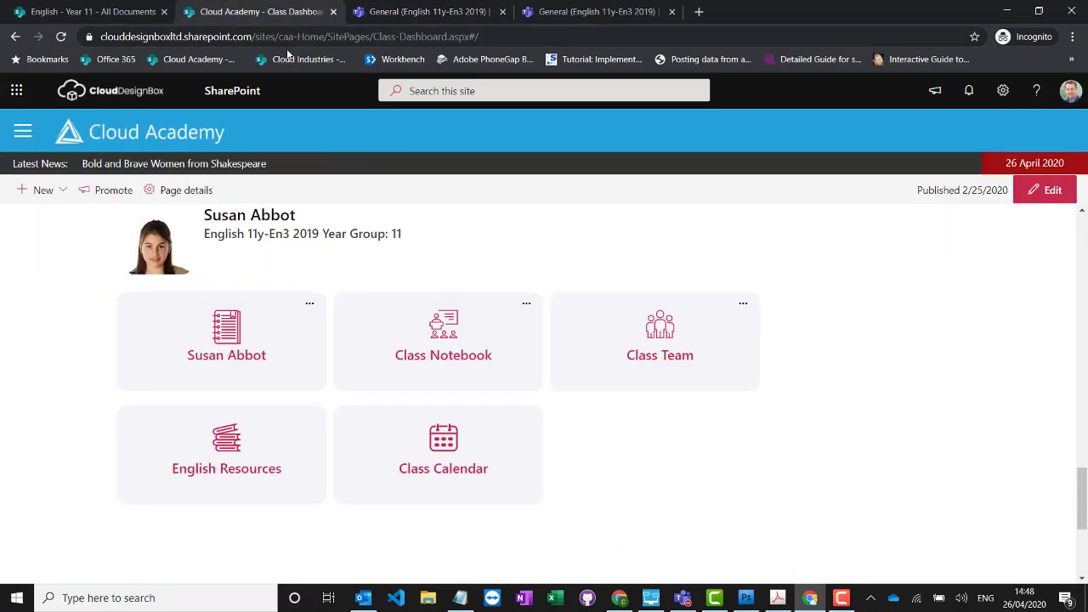
Open the CAA-2019-11y-En3 class notebook and show a student's Homework section with the Catcher in the Rye Essay
click(448, 341)
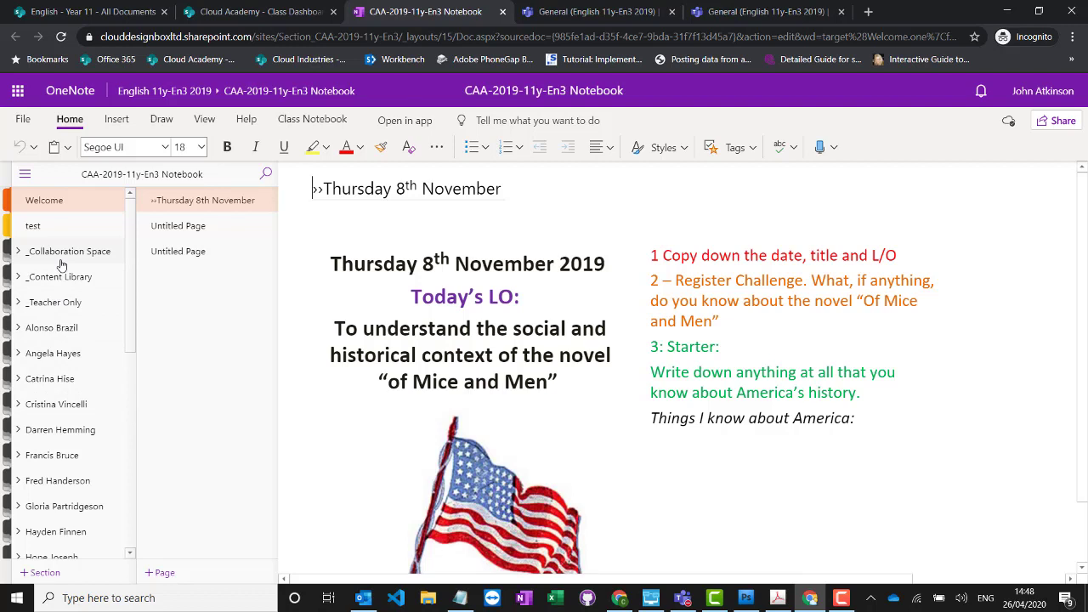
scroll(81, 366, down, 4)
scroll(76, 377, down, 3)
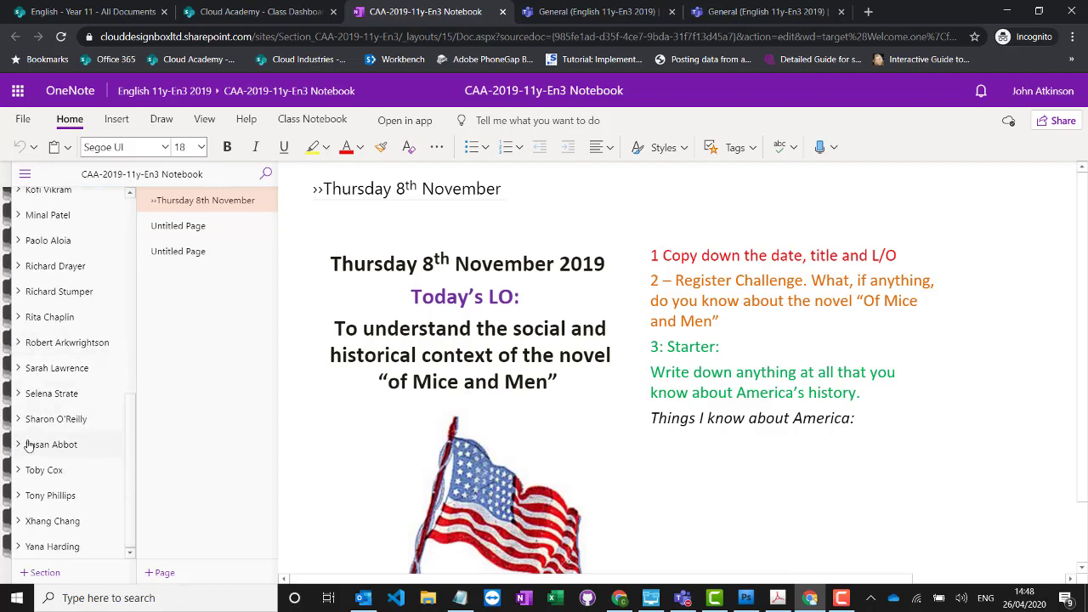
click(16, 450)
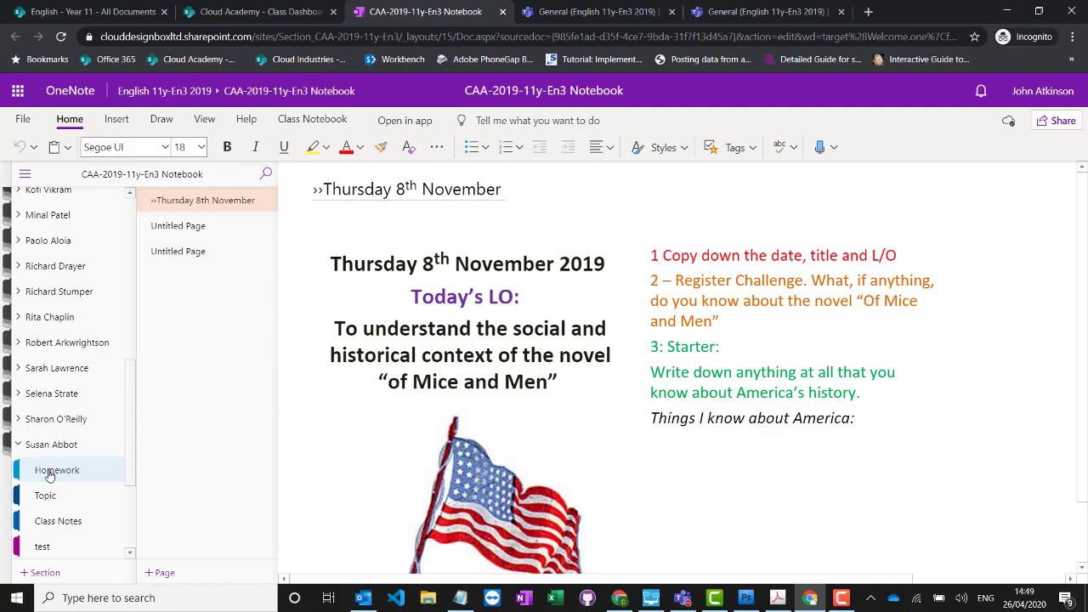
click(49, 472)
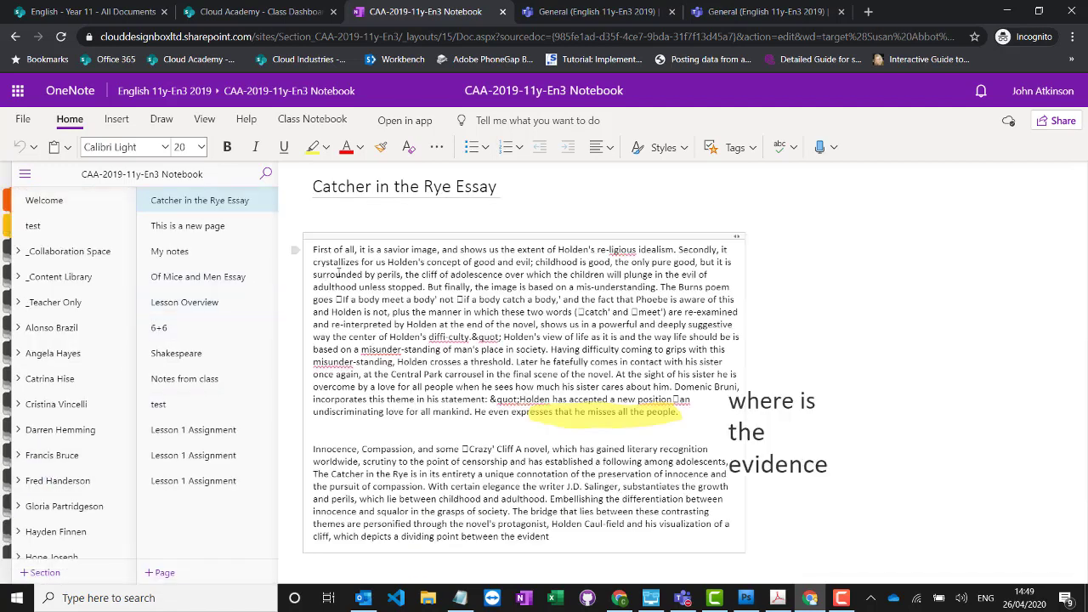